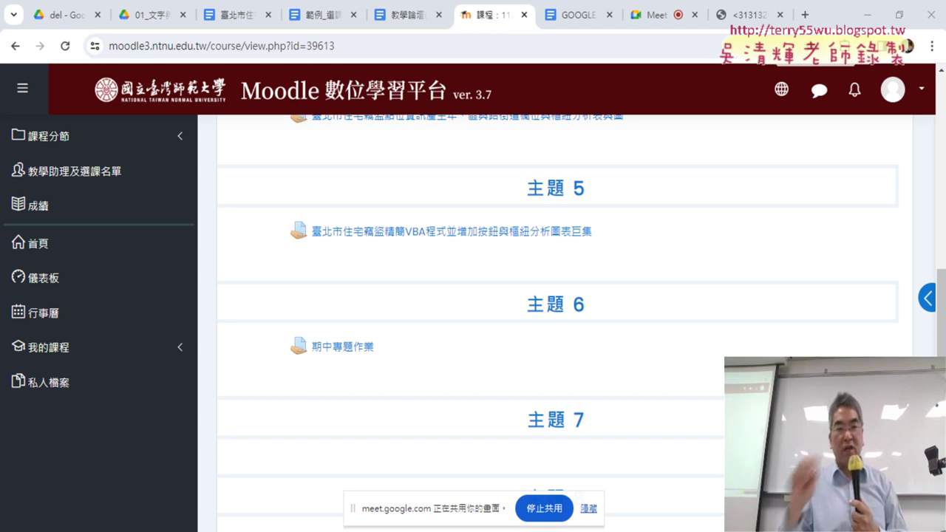
Open the 期中專題作業 assignment page and scroll through its description.
{"action": "left_click", "coordinate": [353, 347]}
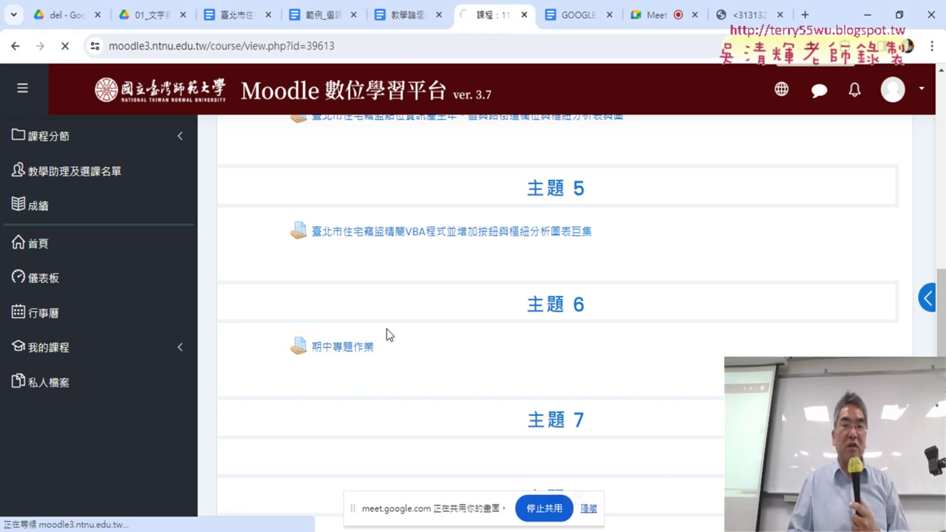
{"action": "scroll", "coordinate": [403, 331], "scroll_direction": "down", "scroll_amount": 3}
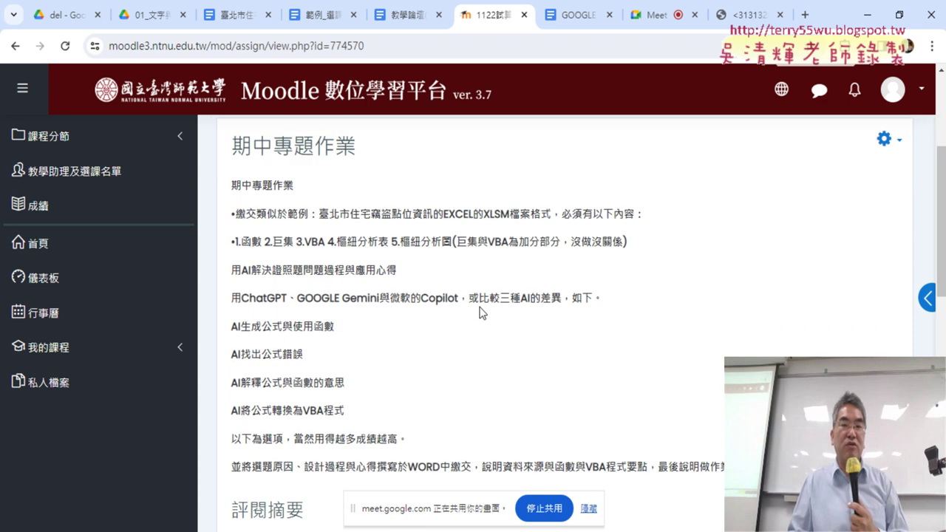
{"action": "scroll", "coordinate": [510, 311], "scroll_direction": "down", "scroll_amount": 1}
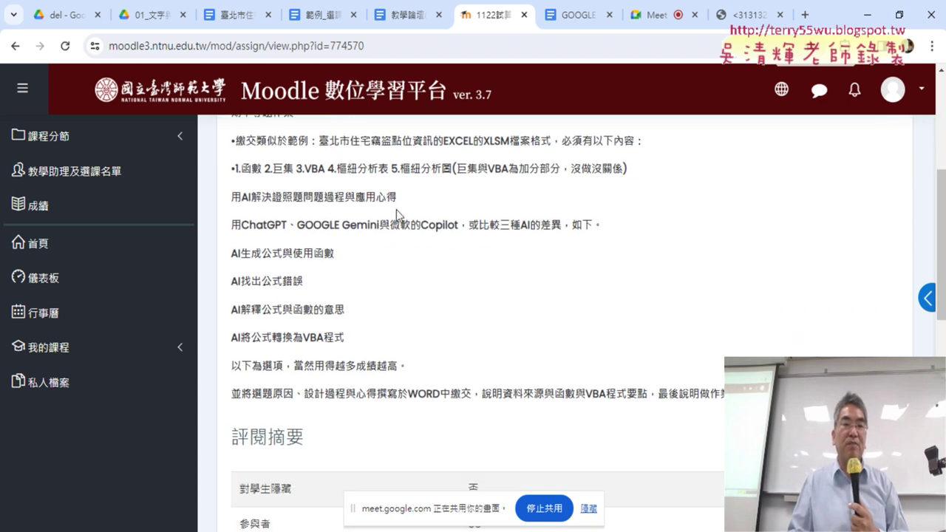
{"action": "scroll", "coordinate": [330, 158], "scroll_direction": "up", "scroll_amount": 1}
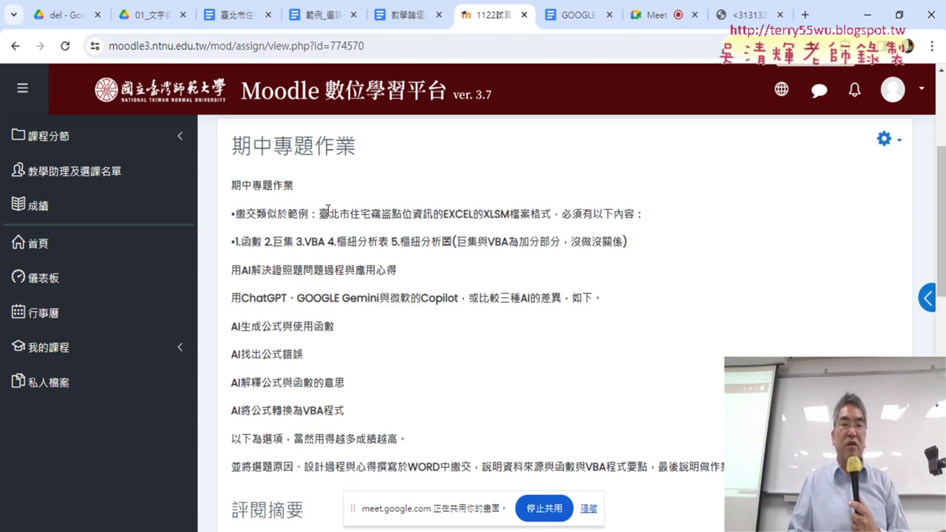
Highlight the 臺北市住宅竊盜點位資訊 example file name and the 1.函數, macro and VBA requirements.
{"action": "left_click_drag", "start_coordinate": [319, 214], "coordinate": [434, 214]}
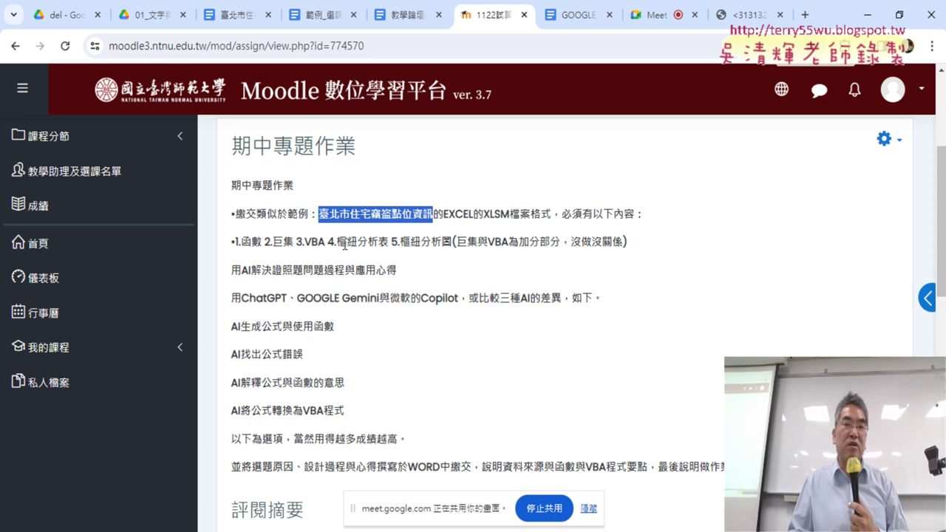
{"action": "left_click_drag", "start_coordinate": [230, 242], "coordinate": [261, 238]}
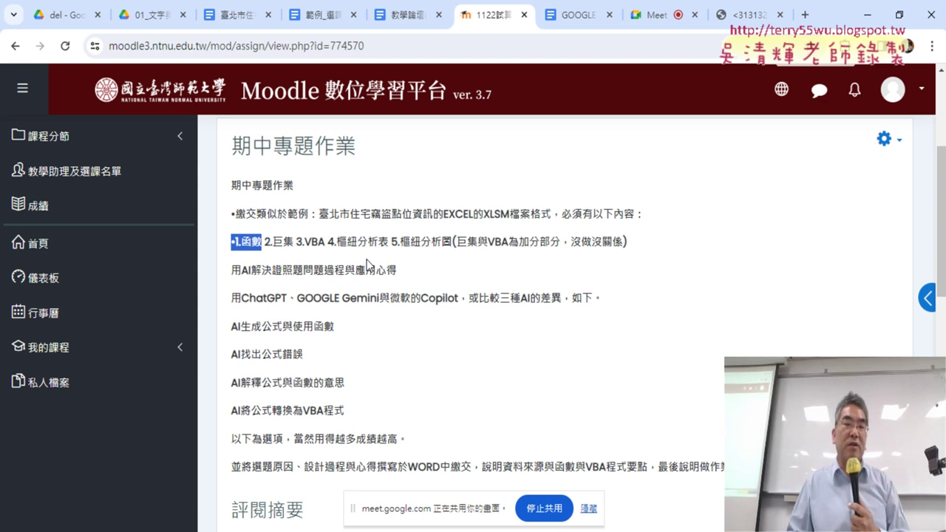
{"action": "mouse_move", "coordinate": [264, 241]}
{"action": "left_mouse_down"}
{"action": "mouse_move", "coordinate": [317, 242]}
{"action": "mouse_move", "coordinate": [298, 243]}
{"action": "left_mouse_up"}
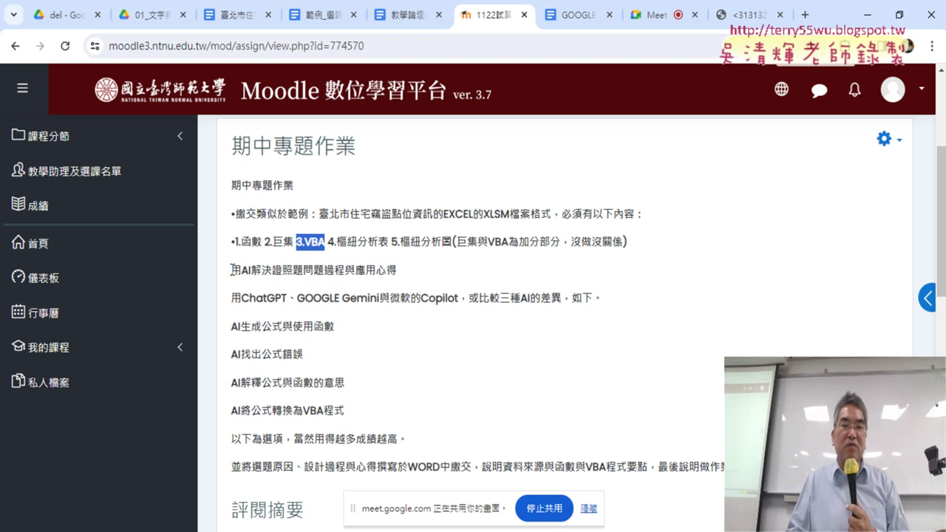
{"action": "left_click_drag", "start_coordinate": [232, 270], "coordinate": [369, 405]}
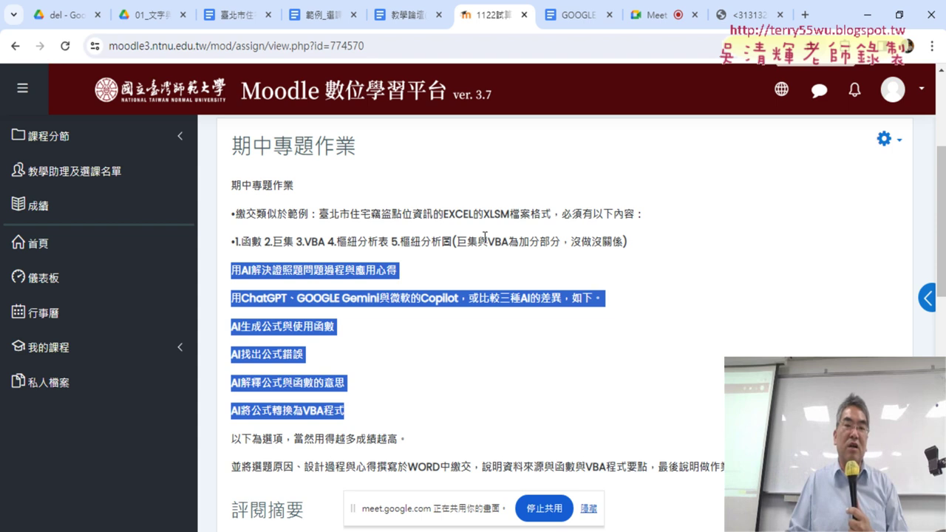
{"action": "left_click", "coordinate": [442, 296]}
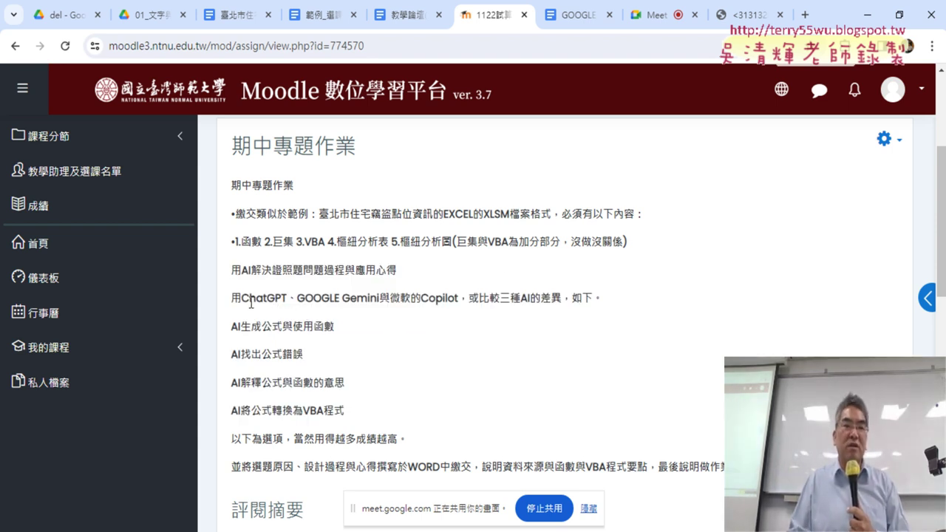
{"action": "left_click_drag", "start_coordinate": [242, 298], "coordinate": [288, 299]}
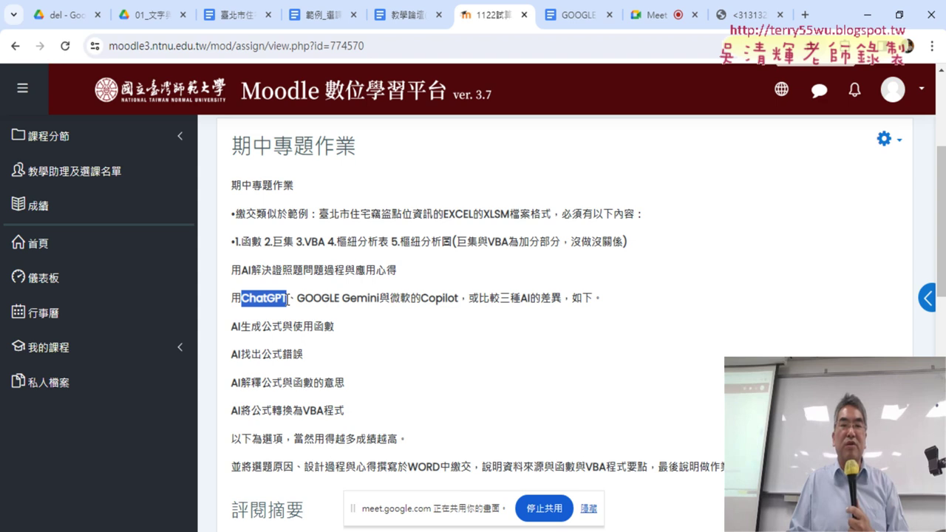
{"action": "left_click_drag", "start_coordinate": [340, 299], "coordinate": [459, 299]}
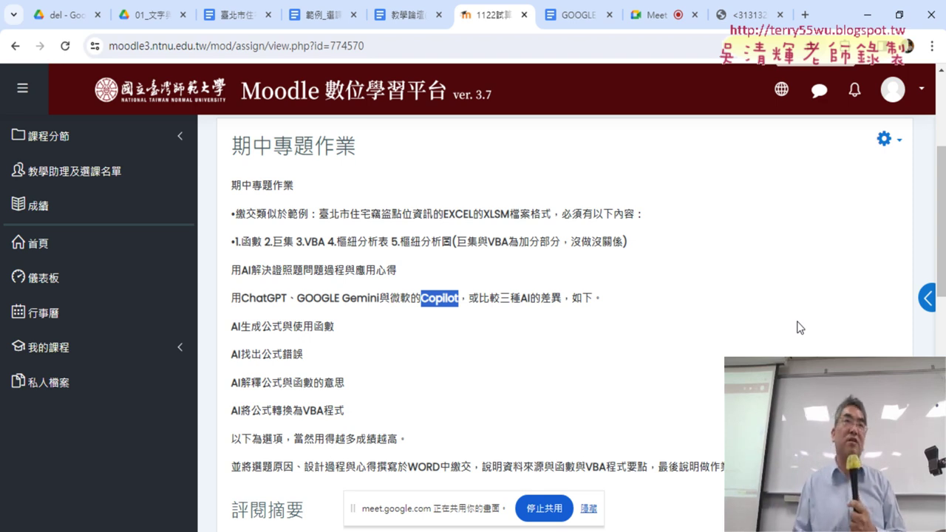
{"action": "scroll", "coordinate": [402, 277], "scroll_direction": "down", "scroll_amount": 1}
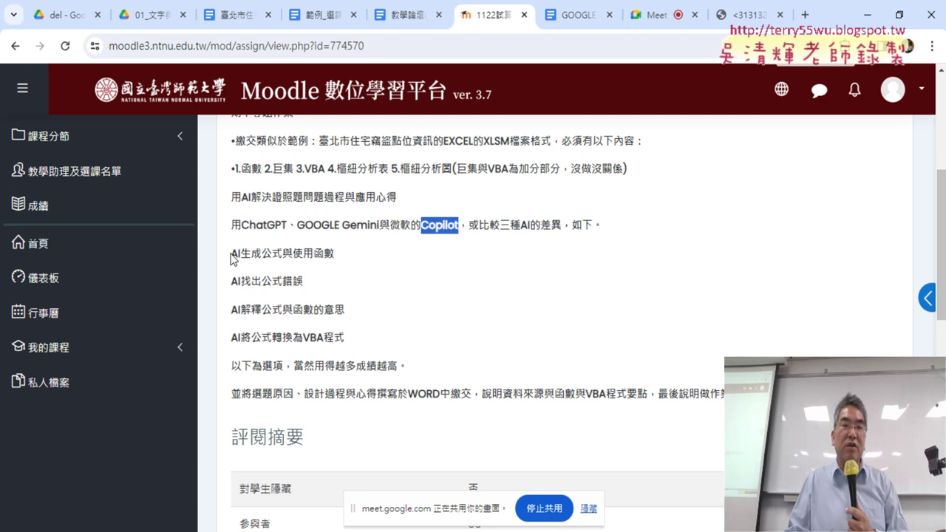
{"action": "left_click_drag", "start_coordinate": [241, 254], "coordinate": [363, 267]}
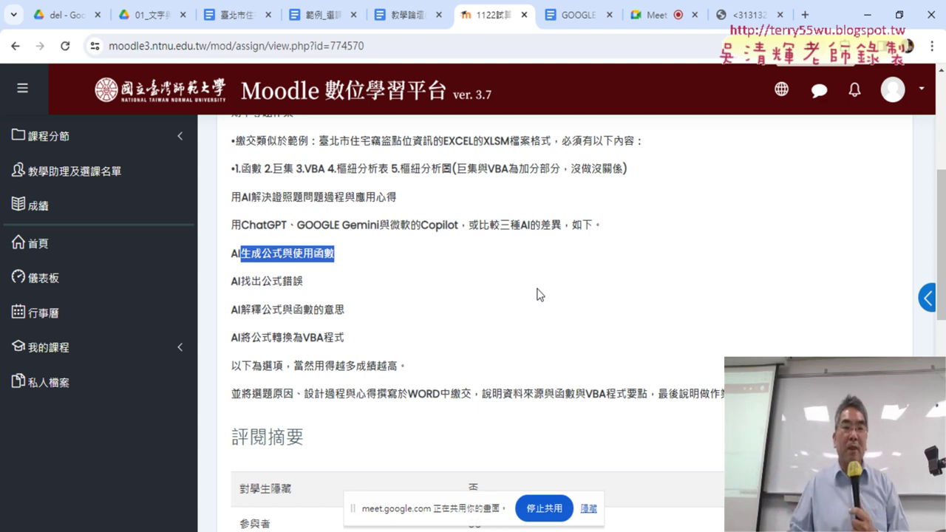
{"action": "left_click", "coordinate": [308, 255]}
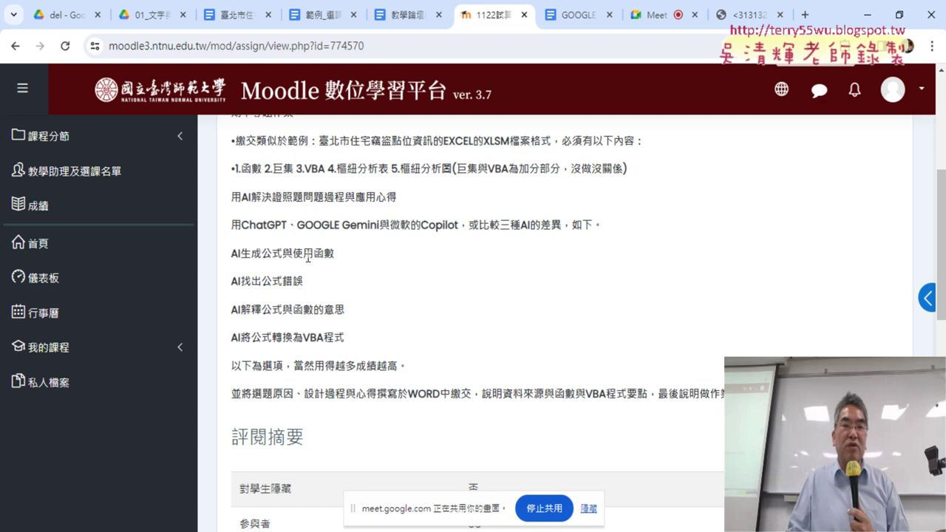
{"action": "left_click_drag", "start_coordinate": [241, 253], "coordinate": [282, 253]}
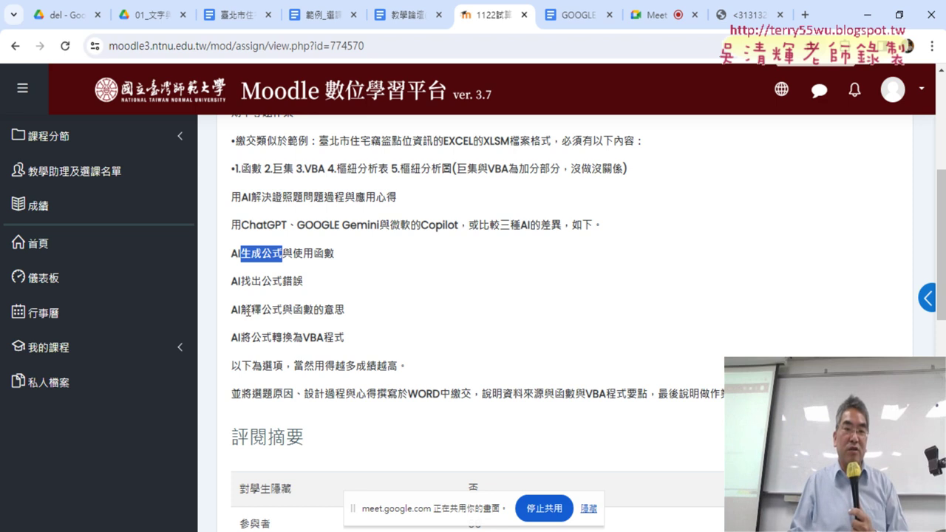
Highlight the AI formula-explanation task, the formula-to-VBA conversion task, and then the phrase 選題原因.
{"action": "left_click_drag", "start_coordinate": [241, 310], "coordinate": [314, 310]}
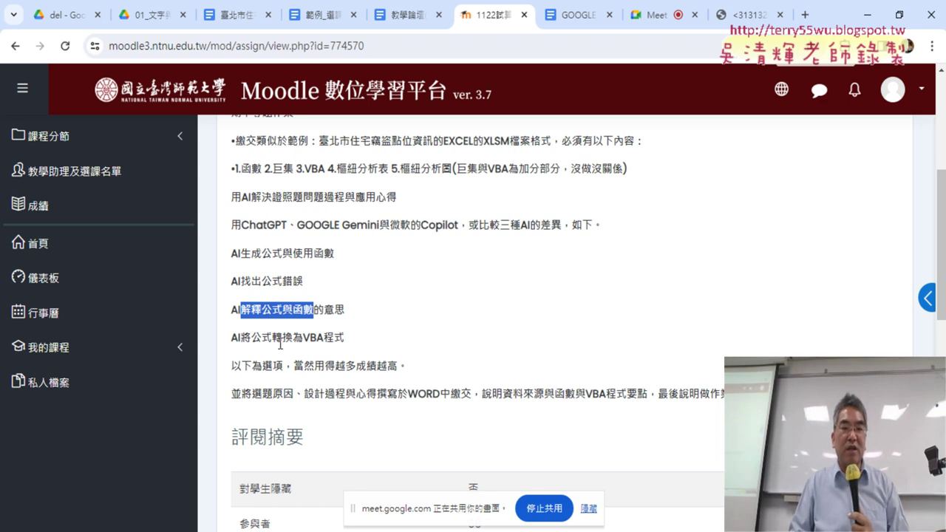
{"action": "left_click", "coordinate": [251, 337]}
{"action": "left_click_drag", "start_coordinate": [251, 337], "coordinate": [344, 338]}
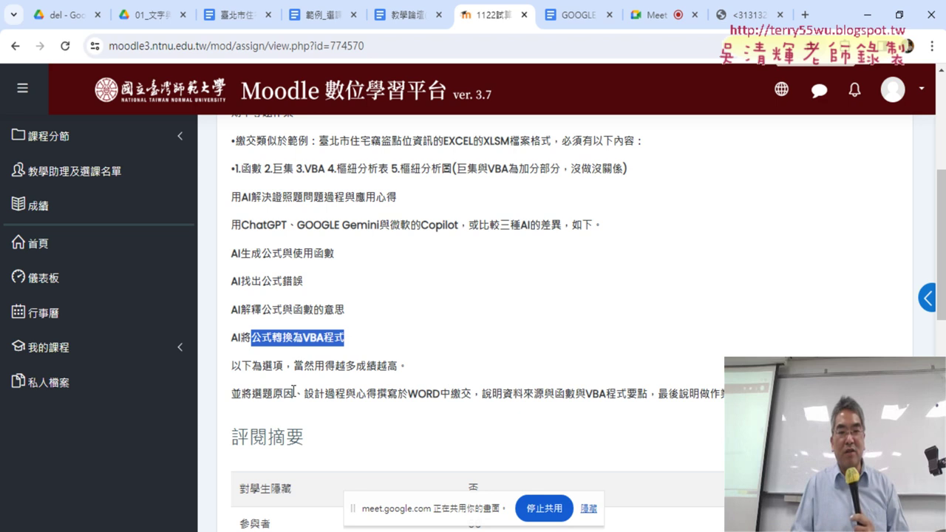
{"action": "left_click_drag", "start_coordinate": [252, 394], "coordinate": [294, 394]}
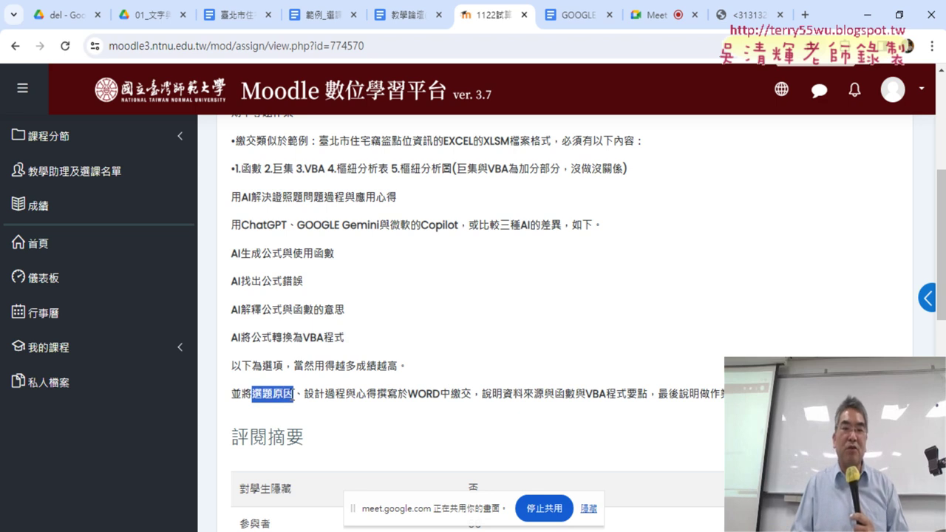
Highlight 設計過程, 心得撰寫於WORD中繳交 and VBA程式 in the requirements.
{"action": "left_click_drag", "start_coordinate": [315, 394], "coordinate": [346, 394]}
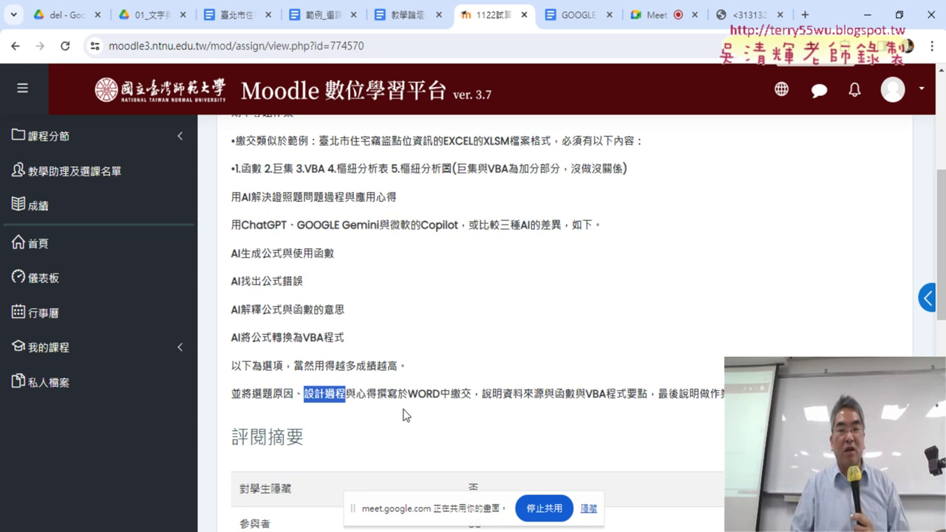
{"action": "left_click_drag", "start_coordinate": [372, 397], "coordinate": [472, 399]}
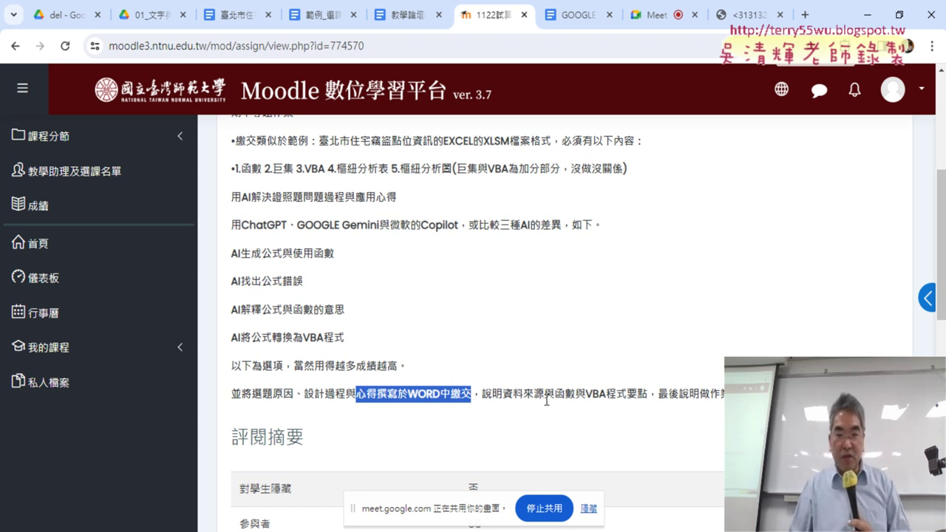
{"action": "left_click_drag", "start_coordinate": [586, 397], "coordinate": [626, 397]}
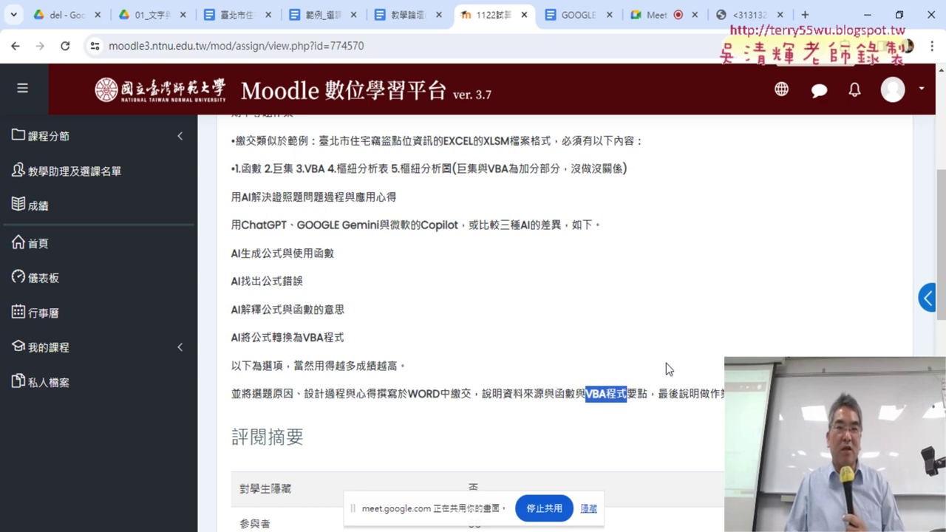
Bring Excel forward, switch to the 臺北市住宅竊盜點位資訊-UTF8-BOM sheet, and open the VBA editor.
{"action": "left_click", "coordinate": [865, 18]}
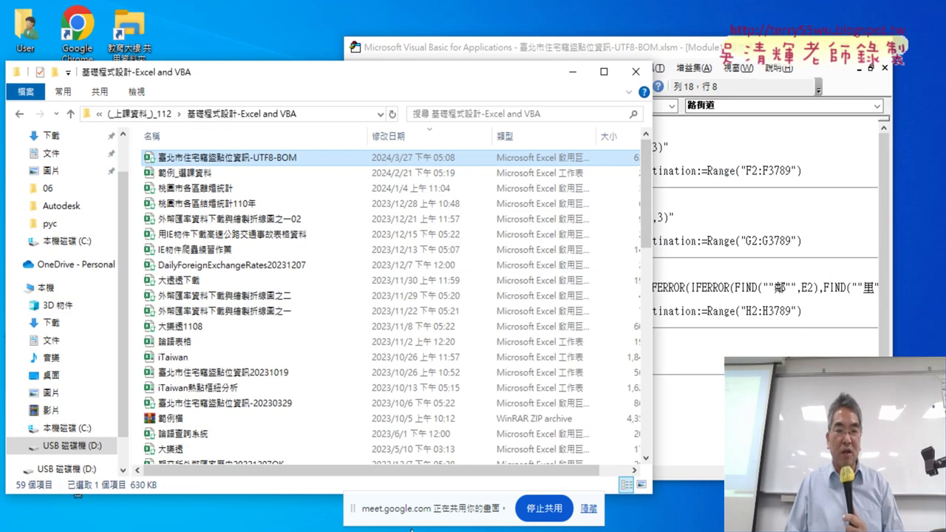
{"action": "mouse_move", "coordinate": [444, 529]}
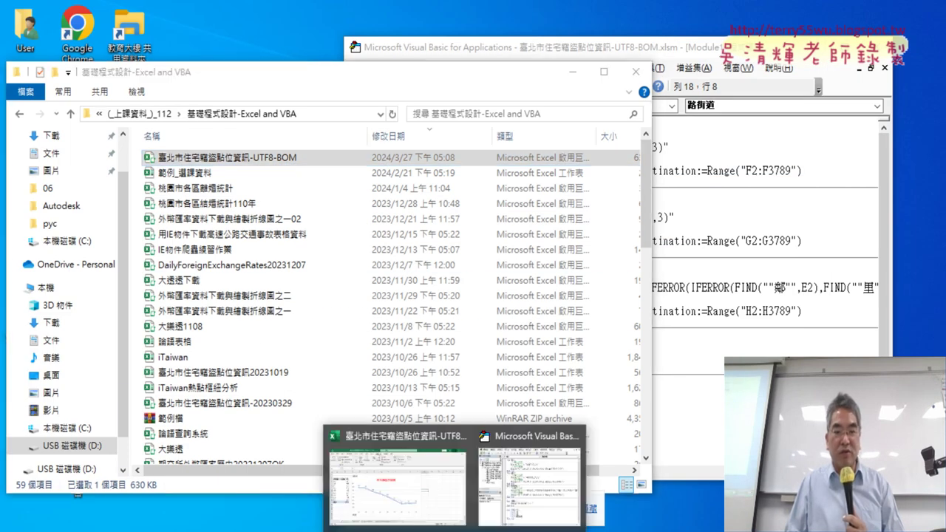
{"action": "left_click", "coordinate": [439, 490]}
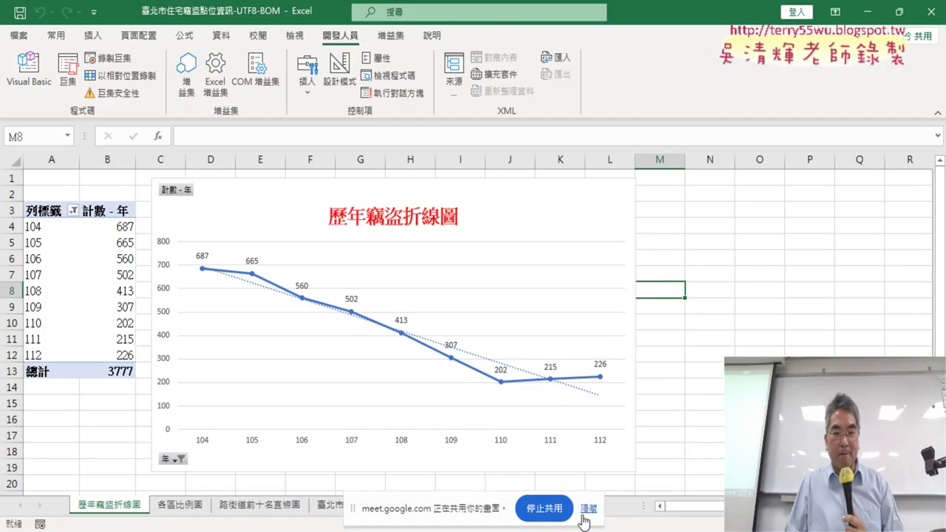
{"action": "left_click", "coordinate": [588, 508]}
{"action": "left_click", "coordinate": [443, 508]}
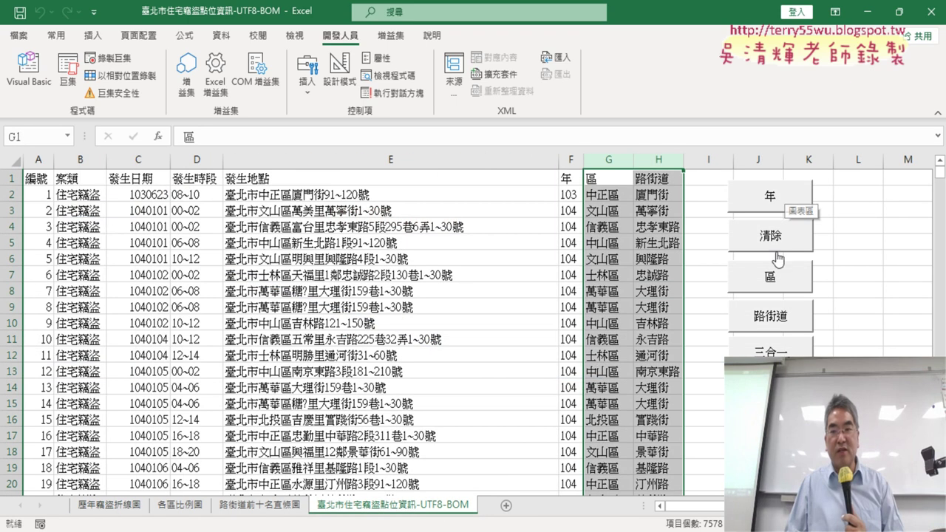
{"action": "left_click", "coordinate": [858, 372]}
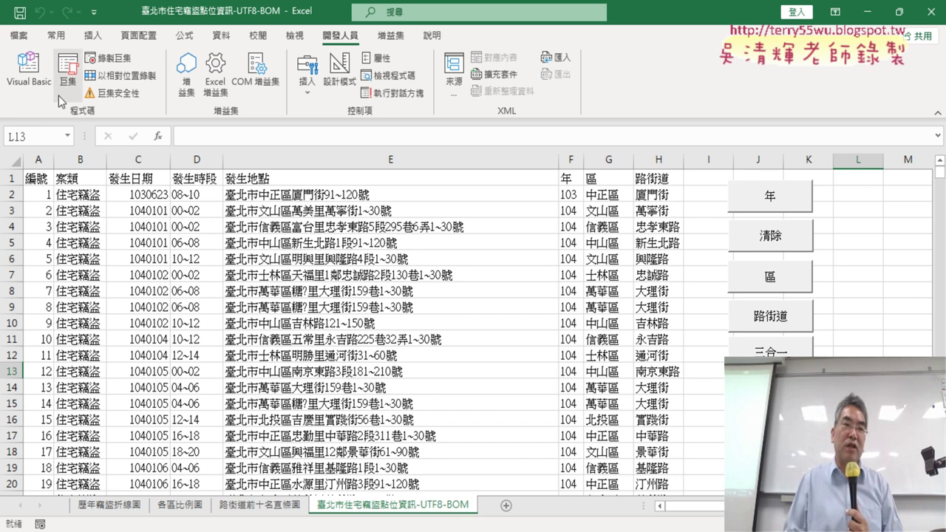
{"action": "left_click", "coordinate": [32, 74]}
Insert two new modules, Module2 and Module3, into the workbook's VBA project.
{"action": "left_click_drag", "start_coordinate": [479, 59], "coordinate": [134, 45]}
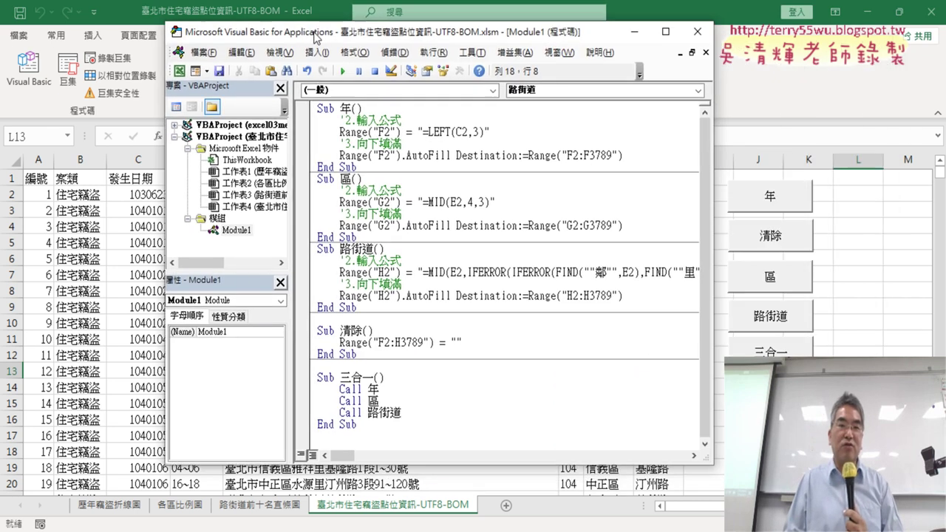
{"action": "left_click", "coordinate": [72, 231]}
{"action": "right_click", "coordinate": [68, 208]}
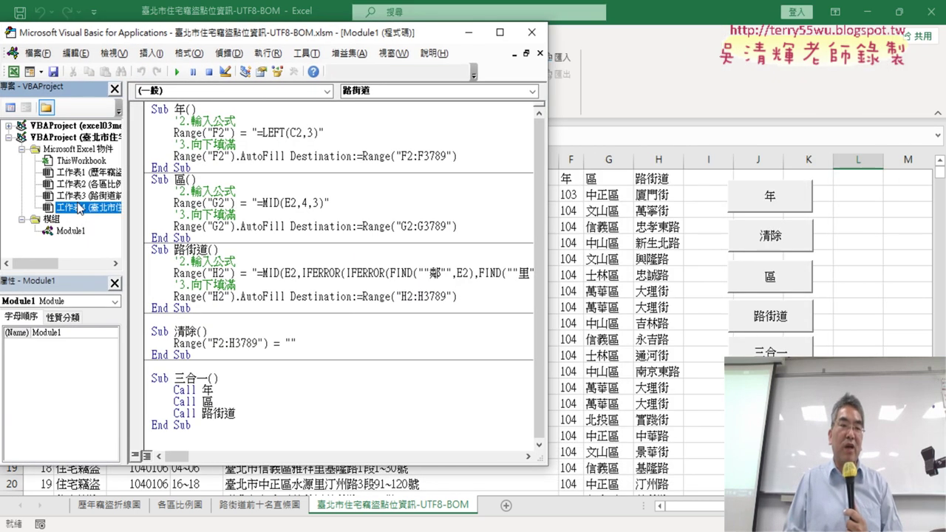
{"action": "mouse_move", "coordinate": [152, 281]}
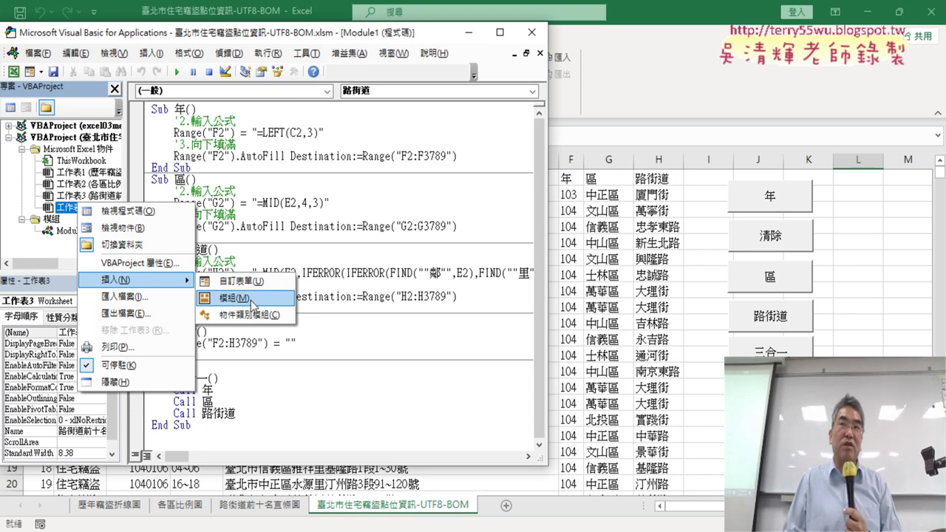
{"action": "left_click", "coordinate": [252, 302]}
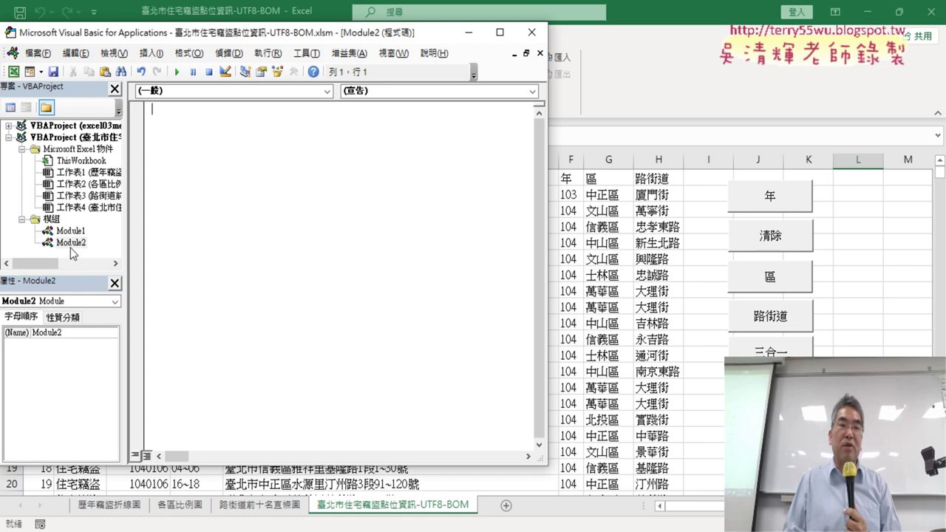
{"action": "left_click_drag", "start_coordinate": [73, 274], "coordinate": [75, 304]}
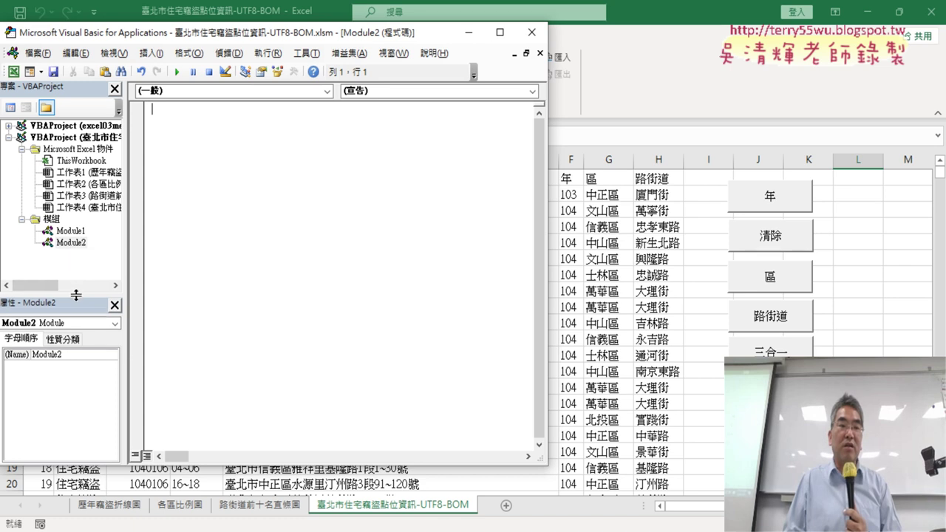
{"action": "left_click", "coordinate": [74, 244]}
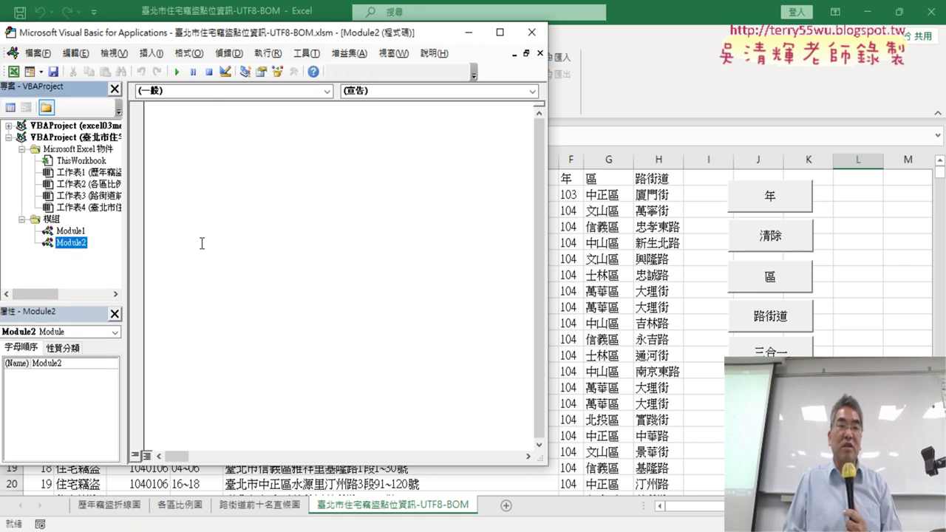
{"action": "right_click", "coordinate": [65, 197]}
{"action": "mouse_move", "coordinate": [137, 273]}
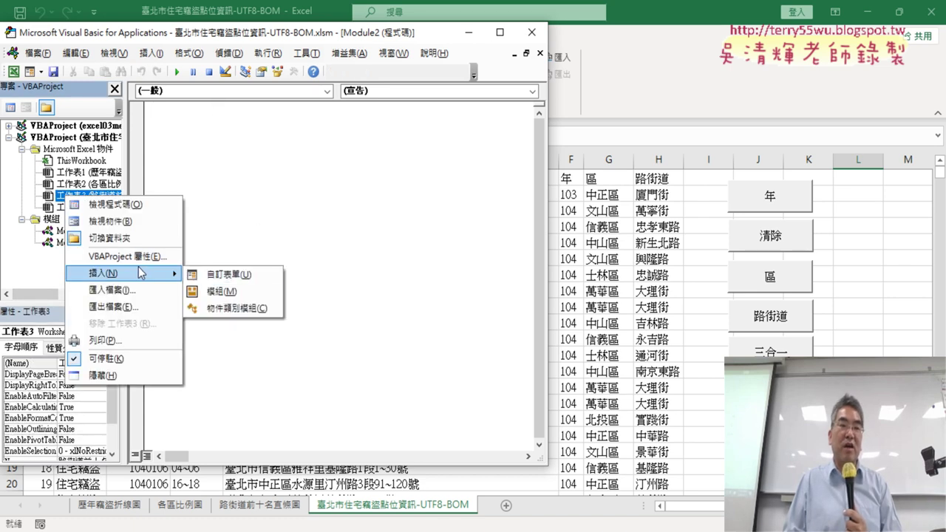
{"action": "left_click", "coordinate": [223, 290]}
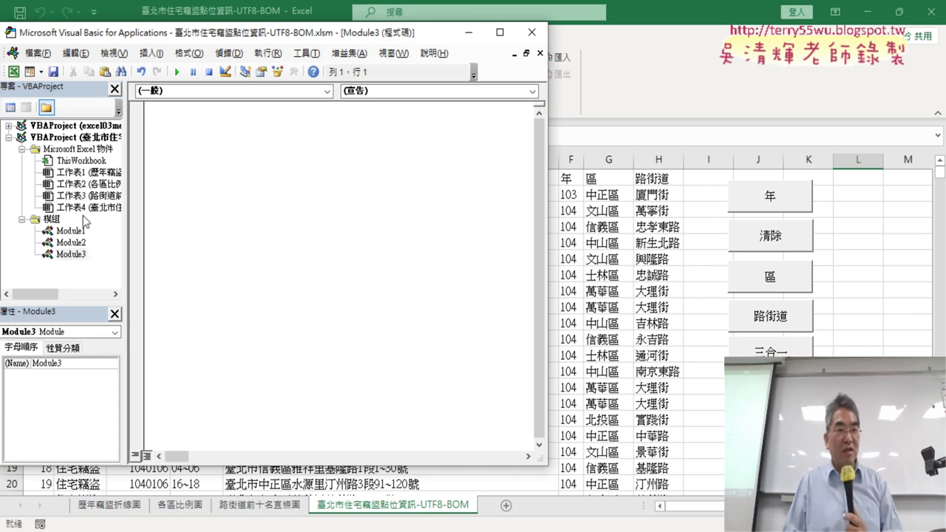
Open Module2, Module3 and Module1 to confirm the new modules are empty.
{"action": "double_click", "coordinate": [74, 244]}
{"action": "double_click", "coordinate": [77, 255]}
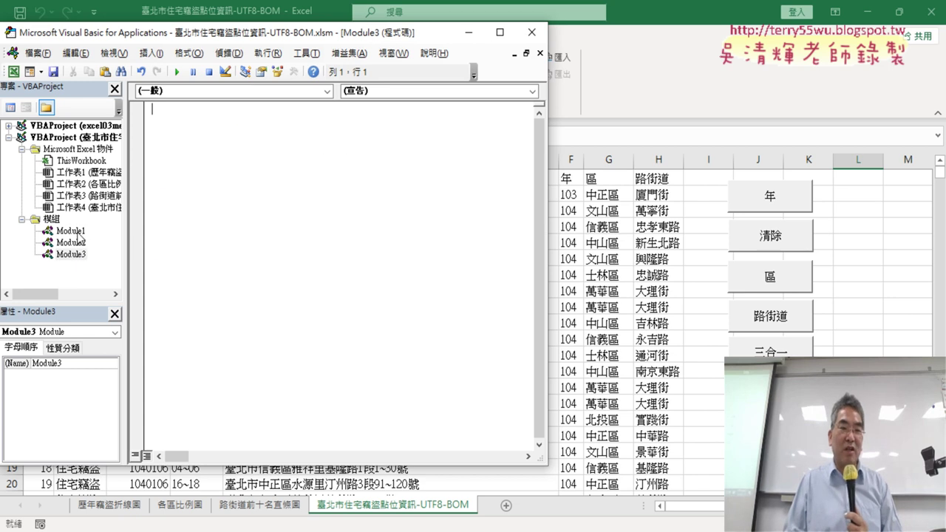
{"action": "double_click", "coordinate": [73, 231]}
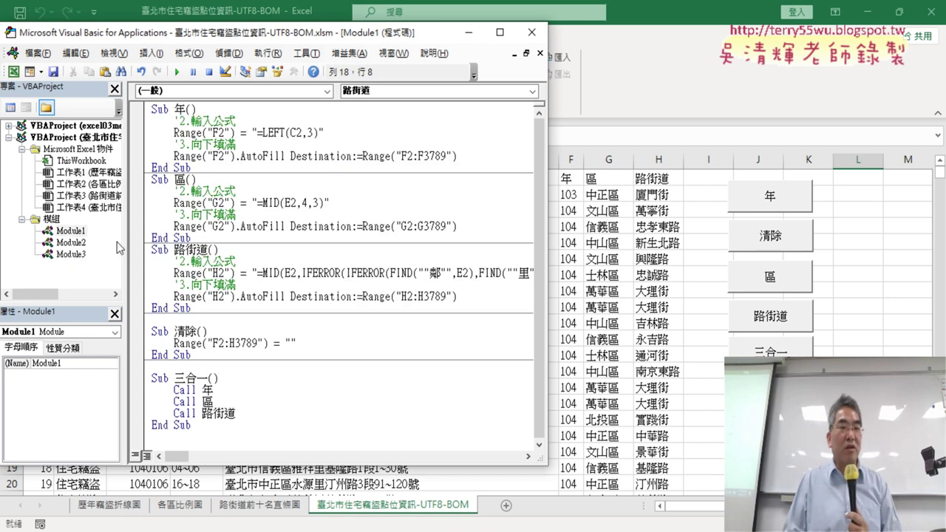
{"action": "double_click", "coordinate": [72, 242]}
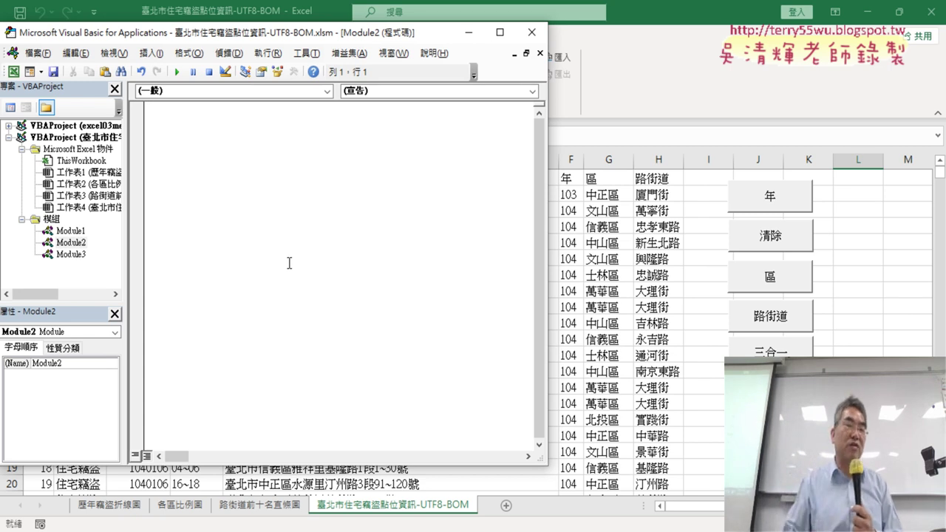
Remove Module3 and then Module2 from the project, declining to export either.
{"action": "right_click", "coordinate": [73, 255]}
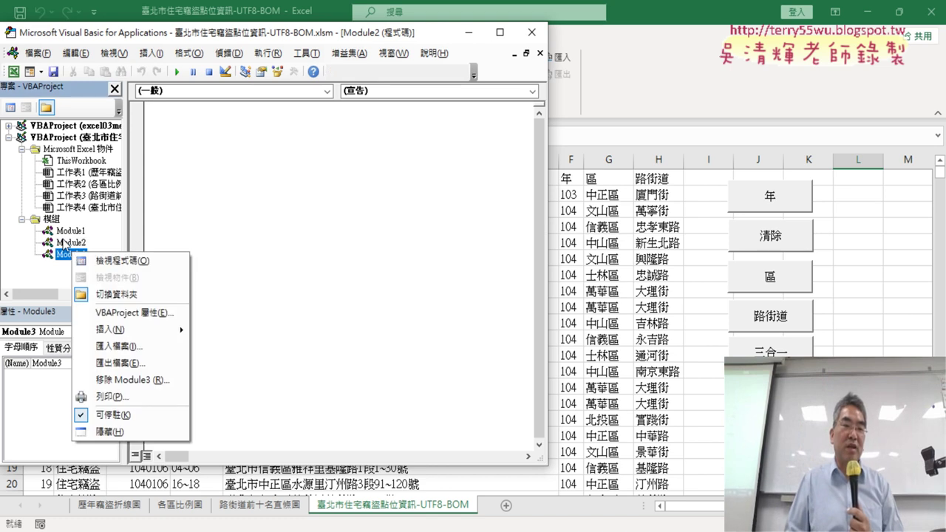
{"action": "left_click", "coordinate": [161, 383]}
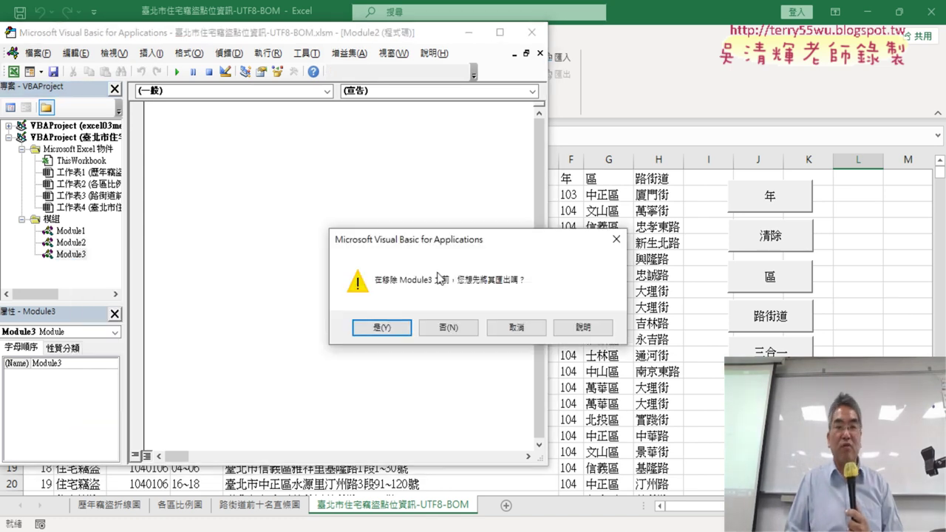
{"action": "left_click", "coordinate": [445, 327]}
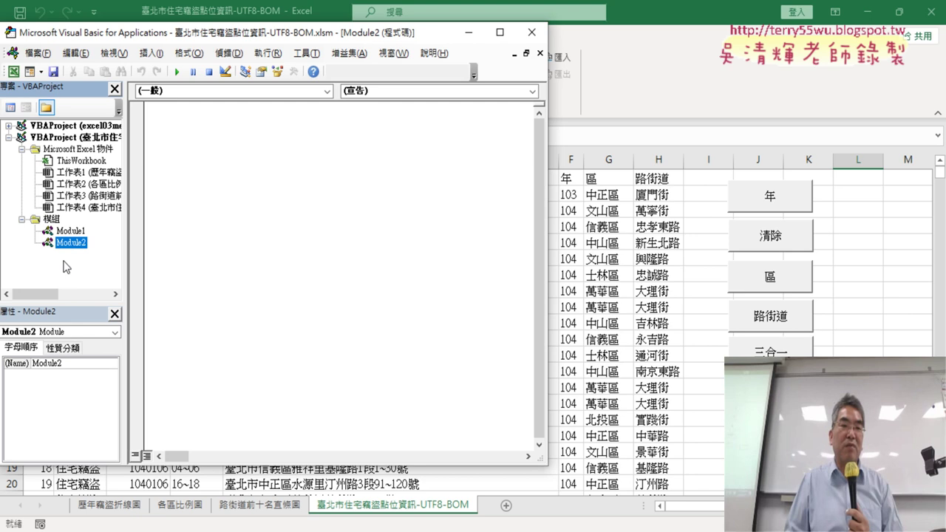
{"action": "right_click", "coordinate": [80, 250]}
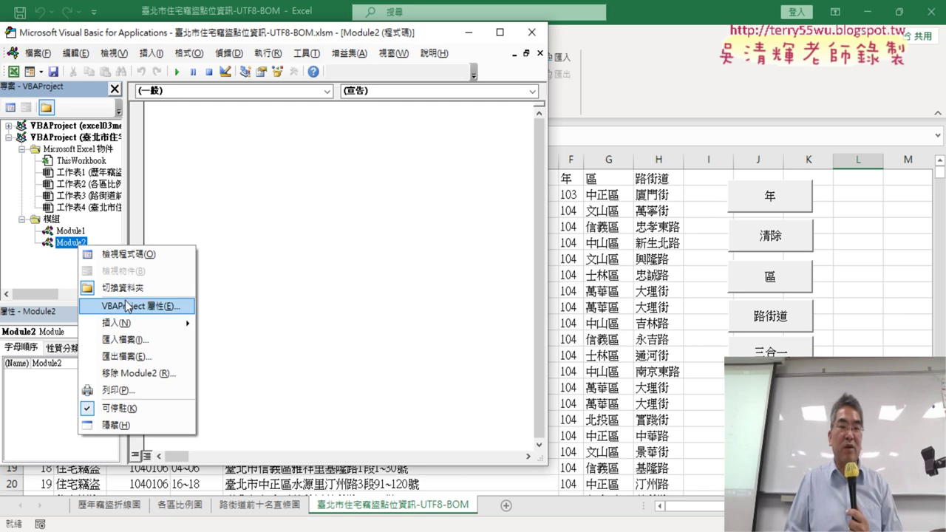
{"action": "left_click", "coordinate": [171, 374]}
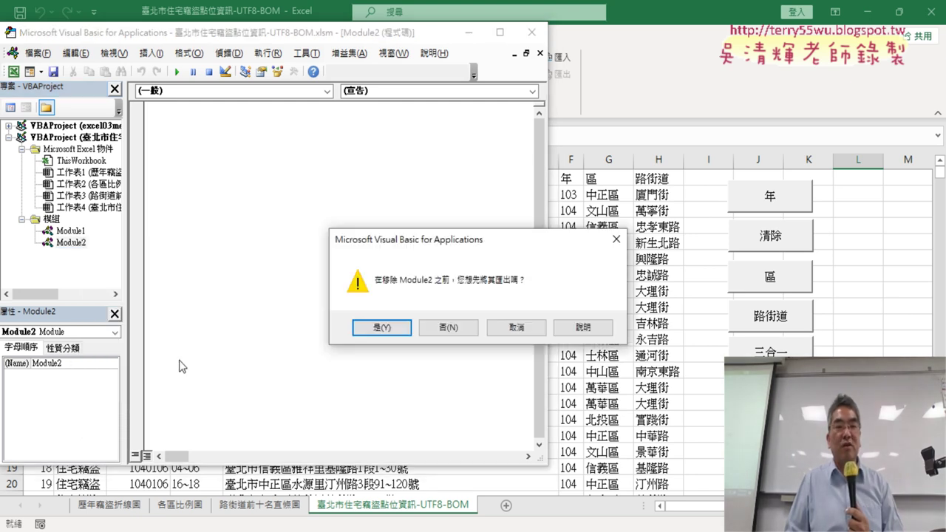
{"action": "left_click", "coordinate": [445, 327]}
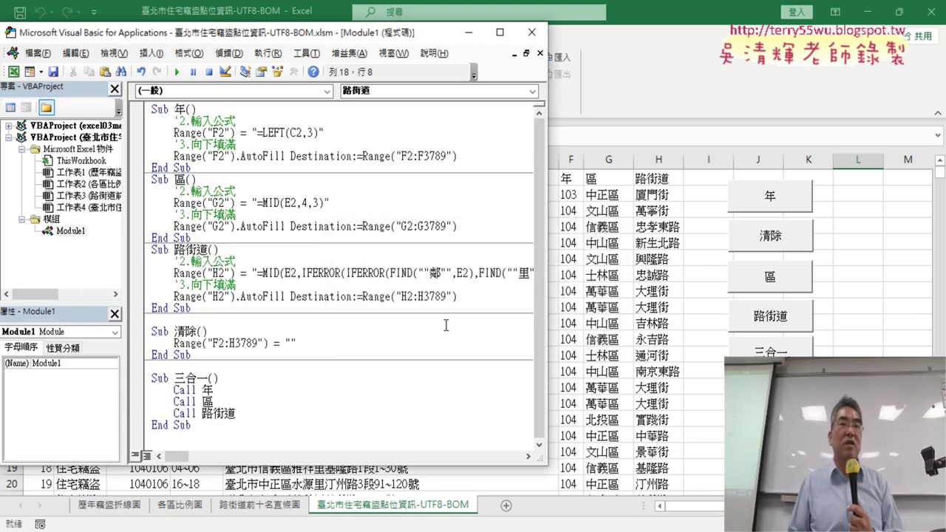
Close Module1's code window and shrink the editor to a smaller window over the workbook.
{"action": "left_click", "coordinate": [500, 32]}
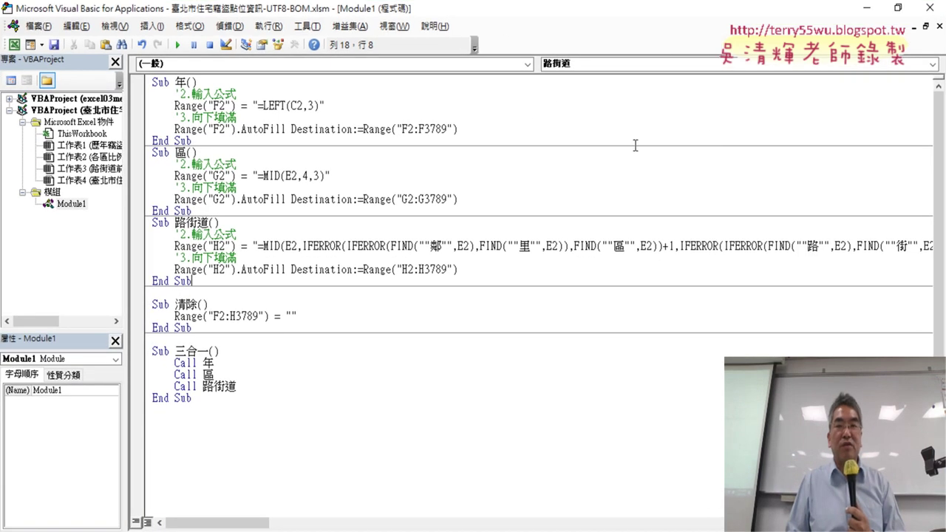
{"action": "left_click", "coordinate": [939, 26]}
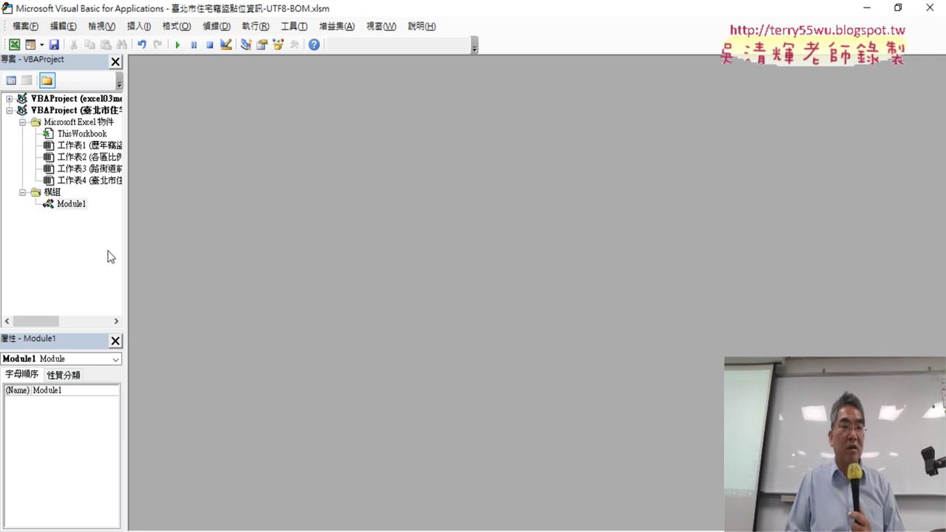
{"action": "double_click", "coordinate": [71, 205]}
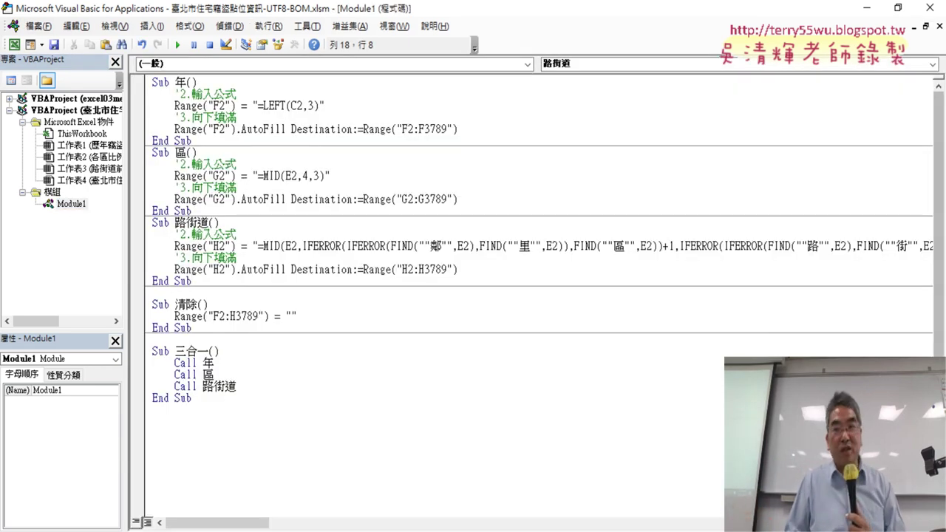
{"action": "left_click", "coordinate": [938, 26]}
{"action": "double_click", "coordinate": [488, 6]}
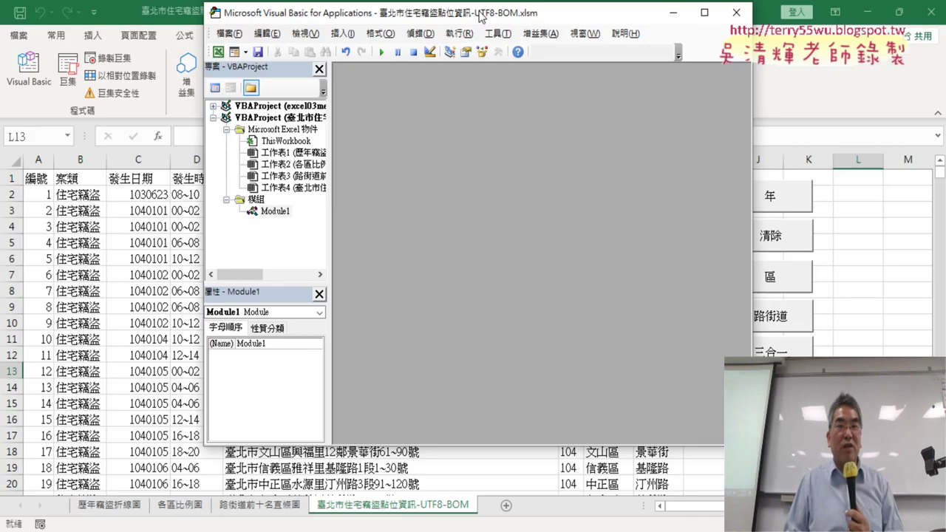
{"action": "mouse_move", "coordinate": [722, 481]}
{"action": "left_mouse_down"}
{"action": "mouse_move", "coordinate": [647, 458]}
{"action": "mouse_move", "coordinate": [880, 459]}
{"action": "left_mouse_up"}
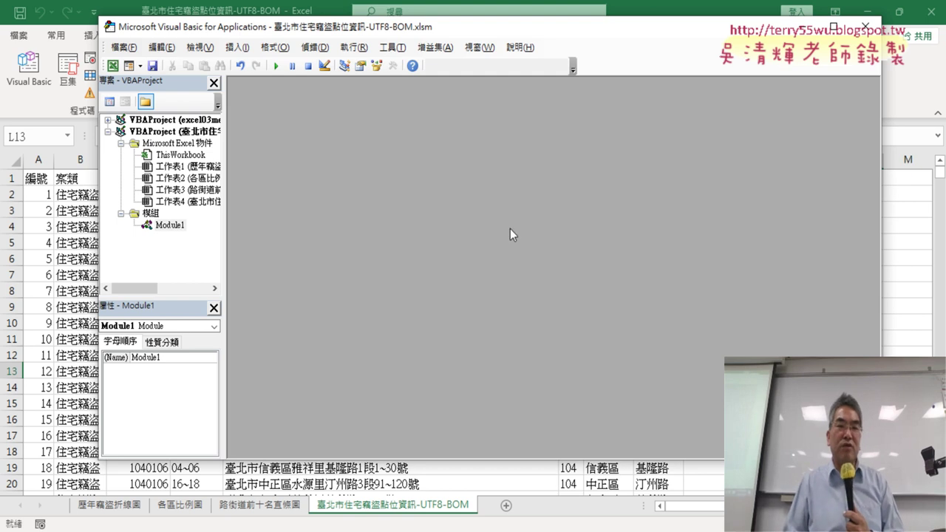
Close the Properties and Project Explorer panes, then close and reopen the VBA editor.
{"action": "left_click", "coordinate": [214, 308]}
{"action": "left_click", "coordinate": [214, 83]}
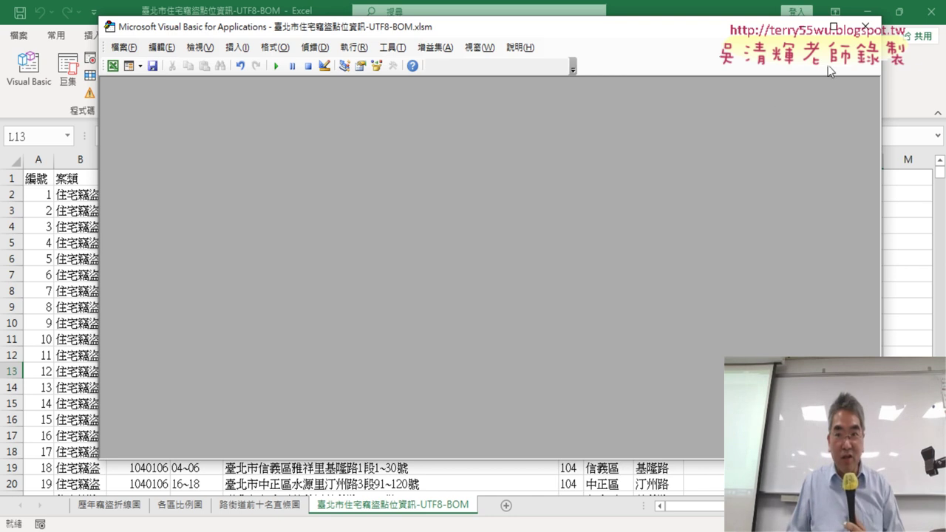
{"action": "left_click", "coordinate": [866, 27]}
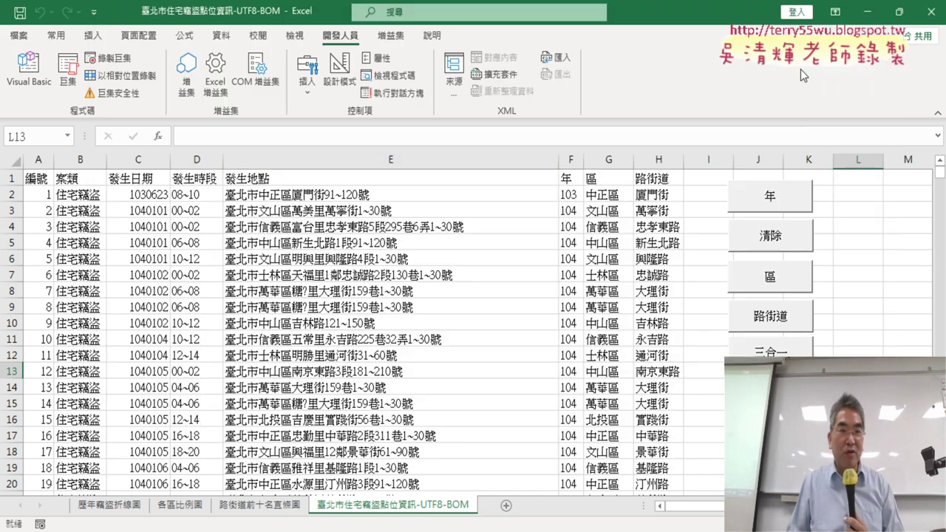
{"action": "left_click", "coordinate": [32, 81]}
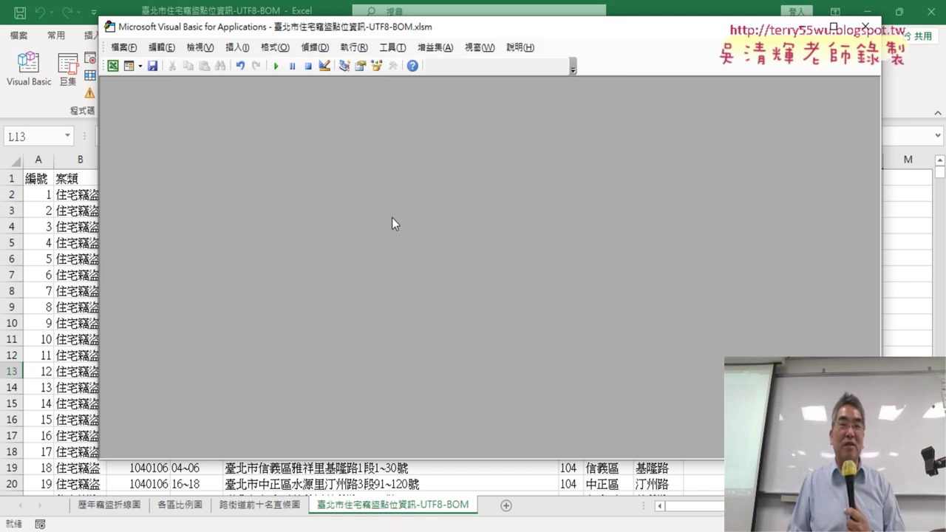
Restore the Project Explorer and Properties panes, make Properties taller, and open Module1's code.
{"action": "left_click", "coordinate": [205, 49]}
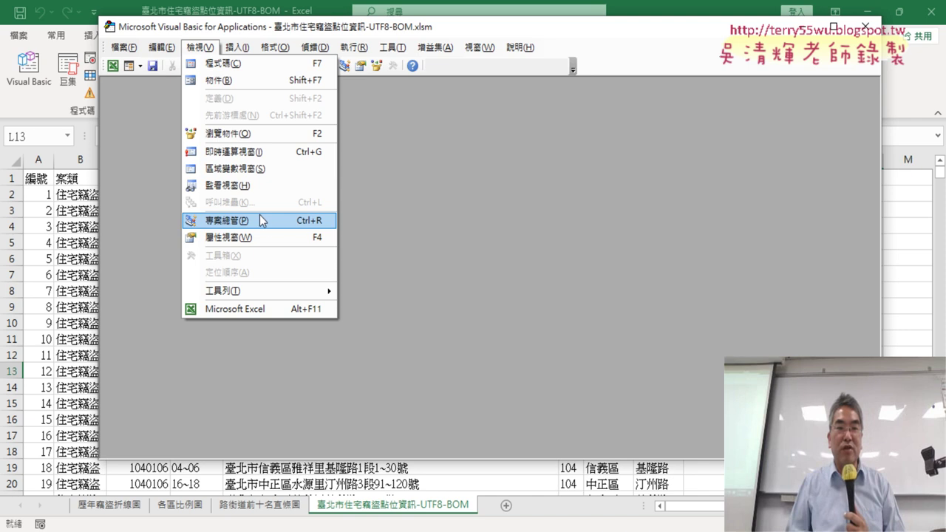
{"action": "left_click", "coordinate": [274, 222]}
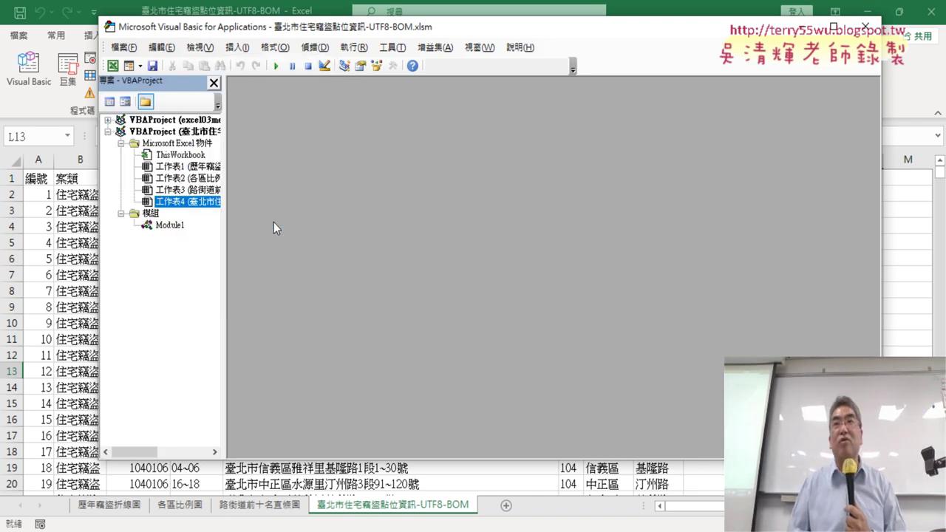
{"action": "left_click", "coordinate": [207, 50]}
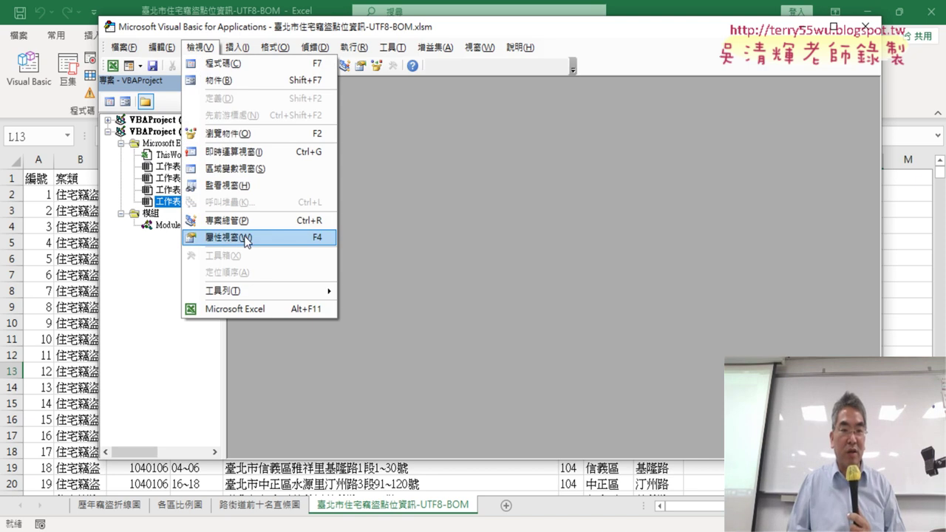
{"action": "left_click", "coordinate": [269, 236]}
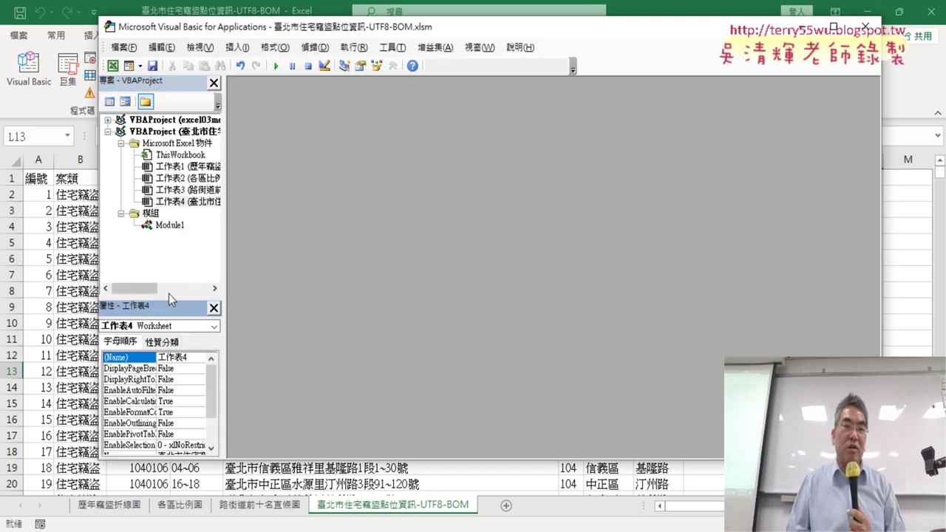
{"action": "mouse_move", "coordinate": [169, 296]}
{"action": "left_mouse_down"}
{"action": "mouse_move", "coordinate": [166, 193]}
{"action": "mouse_move", "coordinate": [188, 258]}
{"action": "left_mouse_up"}
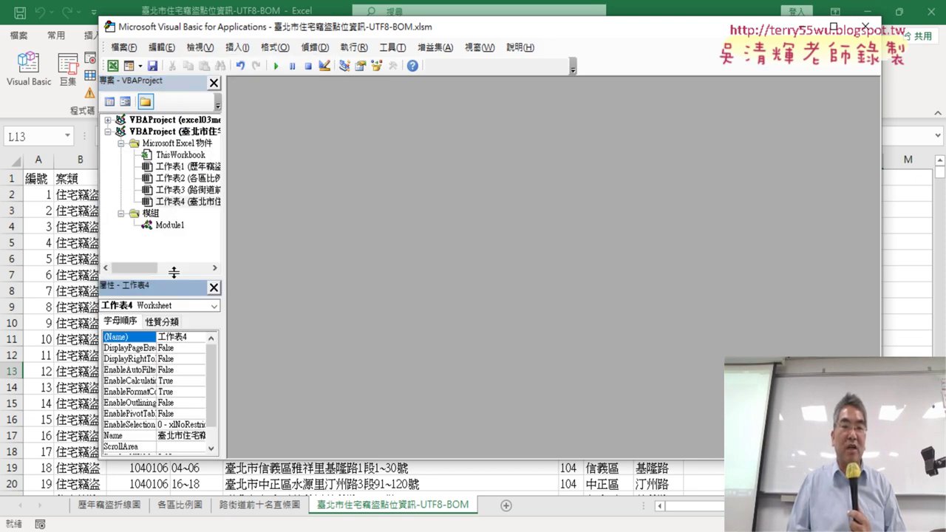
{"action": "double_click", "coordinate": [169, 226]}
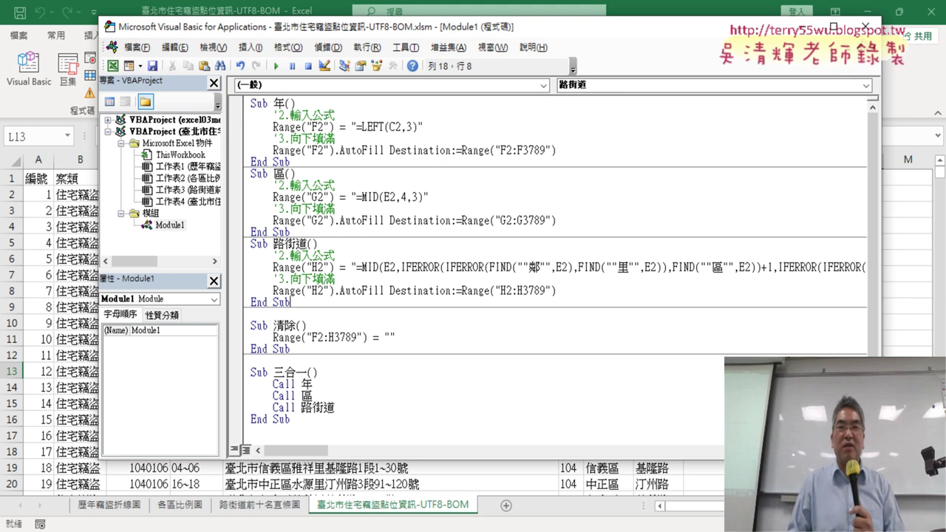
Leave the VBA editor after reviewing Module1's macros, returning to the crime-data worksheet.
{"action": "left_click", "coordinate": [867, 26]}
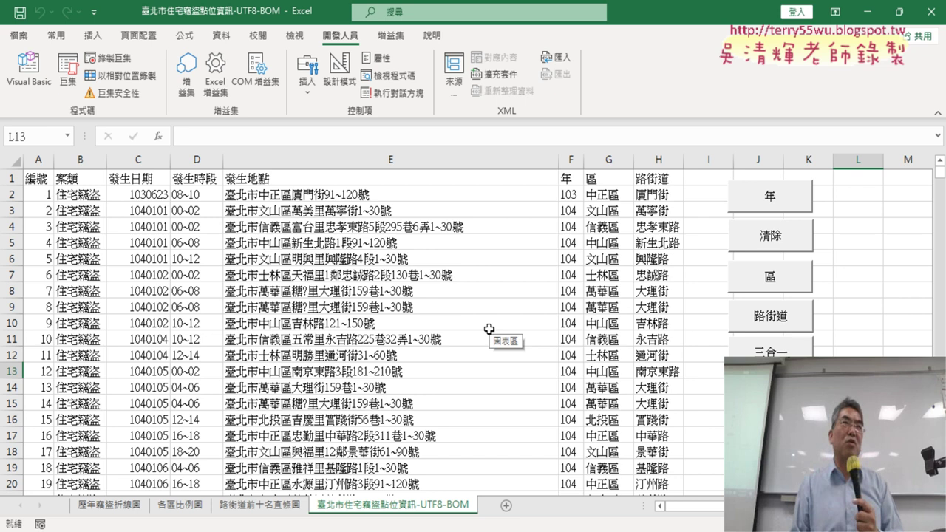
Run the 清除 and 三合一 macros, then jump from A1 to row 1048576 and back to row 3789.
{"action": "left_click", "coordinate": [770, 241]}
{"action": "left_click", "coordinate": [776, 350]}
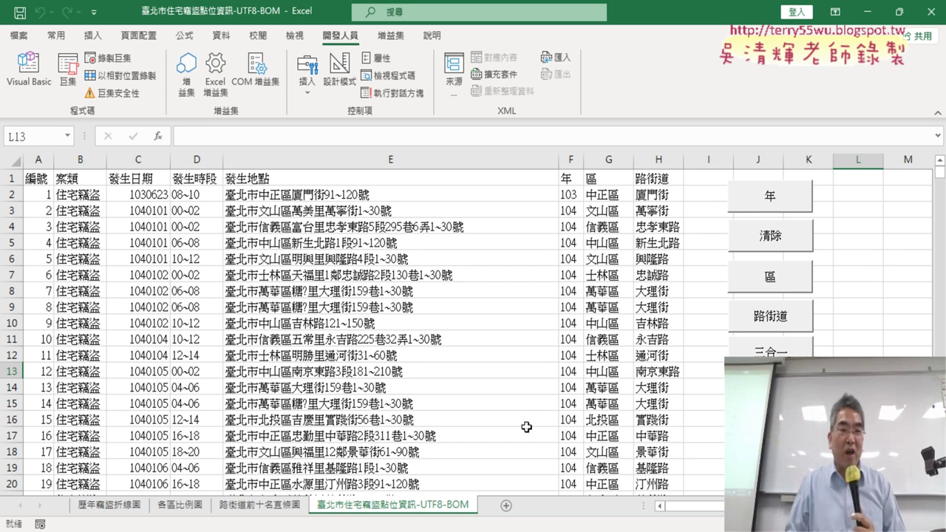
{"action": "left_click", "coordinate": [47, 177]}
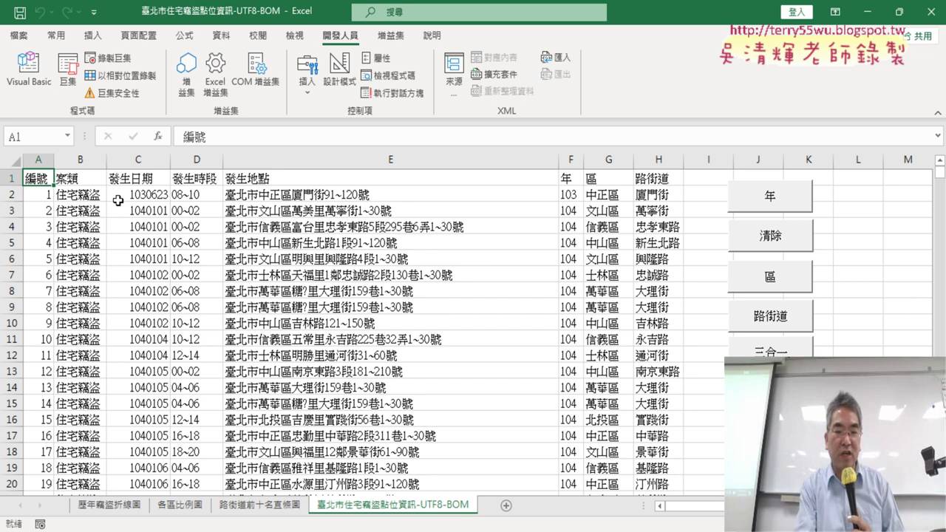
{"action": "key", "text": "ctrl+Down"}
{"action": "key", "text": "ctrl+Down"}
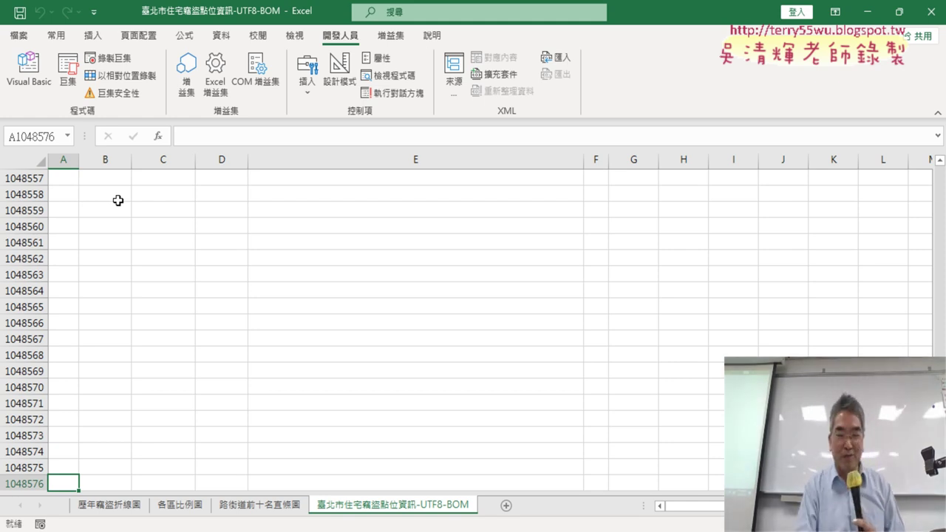
{"action": "key", "text": "ctrl+Up"}
Go down to the sheet's last row 1048576, then jump back up to the final record in A3789.
{"action": "key", "text": "Down"}
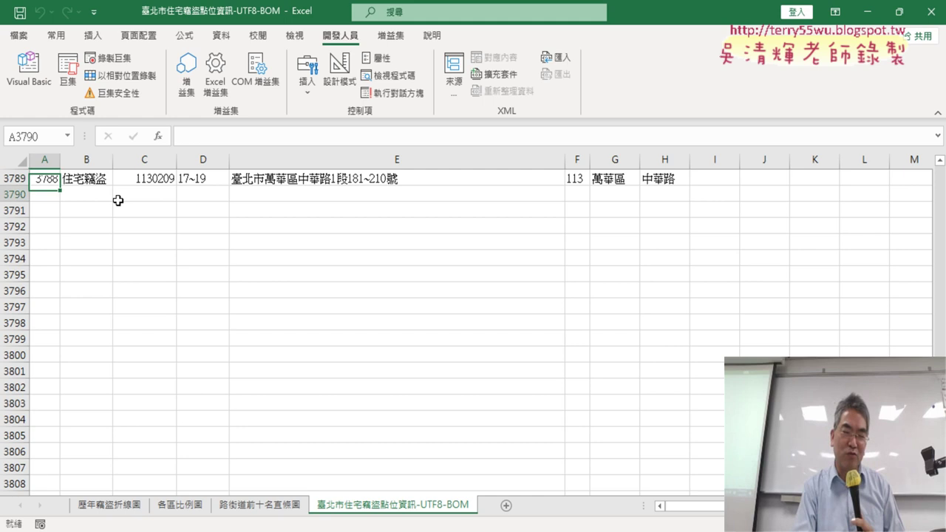
{"action": "key", "text": "Down"}
{"action": "key", "text": "Down"}
{"action": "key", "text": "Down"}
{"action": "key", "text": "Down"}
{"action": "key", "text": "Down"}
{"action": "key", "text": "Down"}
{"action": "key", "text": "Down"}
{"action": "key", "text": "Down"}
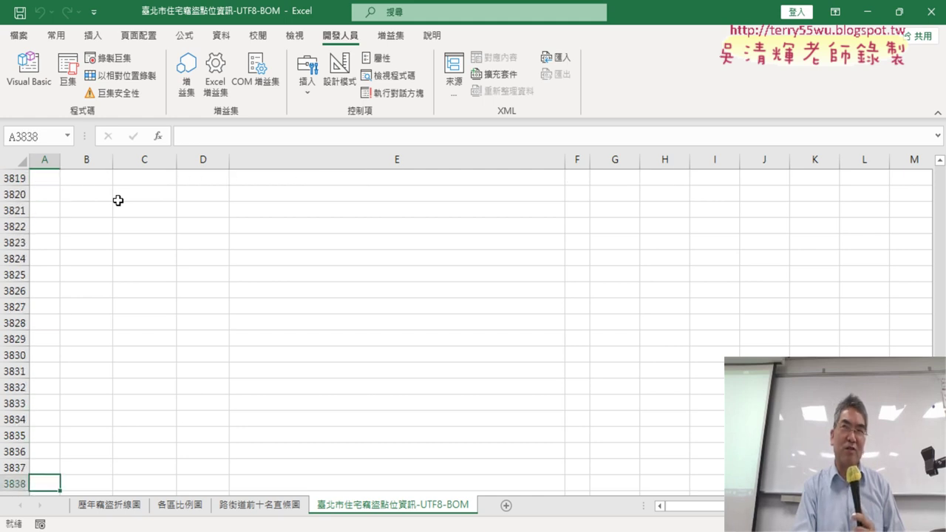
{"action": "key", "text": "Down"}
{"action": "key", "text": "Down"}
{"action": "key", "text": "Down"}
{"action": "key", "text": "Down"}
{"action": "key", "text": "Down"}
{"action": "key", "text": "Down"}
{"action": "key", "text": "Down"}
{"action": "key", "text": "Down"}
{"action": "key", "text": "Down"}
{"action": "key", "text": "Down"}
{"action": "key", "text": "Down"}
{"action": "key", "text": "Down"}
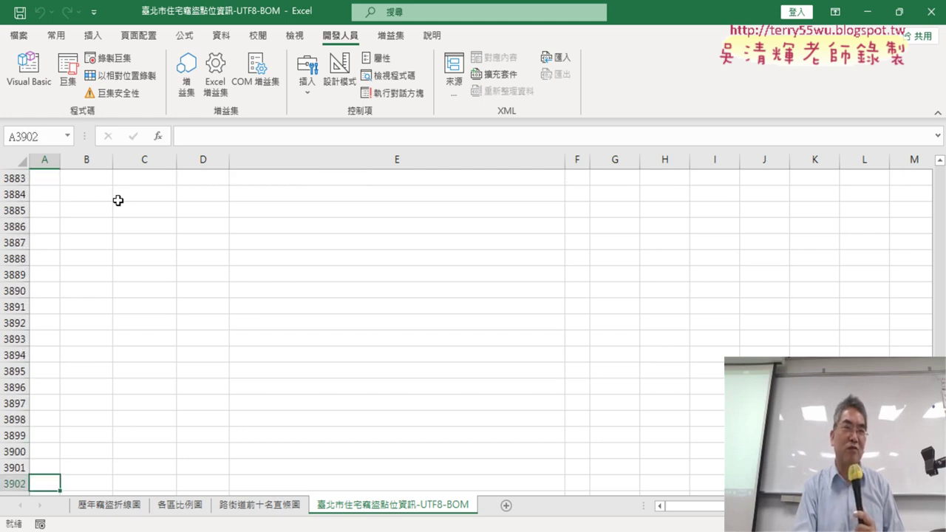
{"action": "key", "text": "Down"}
{"action": "key", "text": "Down"}
{"action": "key", "text": "Down"}
{"action": "key", "text": "Down"}
{"action": "key", "text": "Down"}
{"action": "key", "text": "Down"}
{"action": "key", "text": "Down"}
{"action": "key", "text": "Down"}
{"action": "key", "text": "Down"}
{"action": "key", "text": "Down"}
{"action": "key", "text": "Down"}
{"action": "key", "text": "Down"}
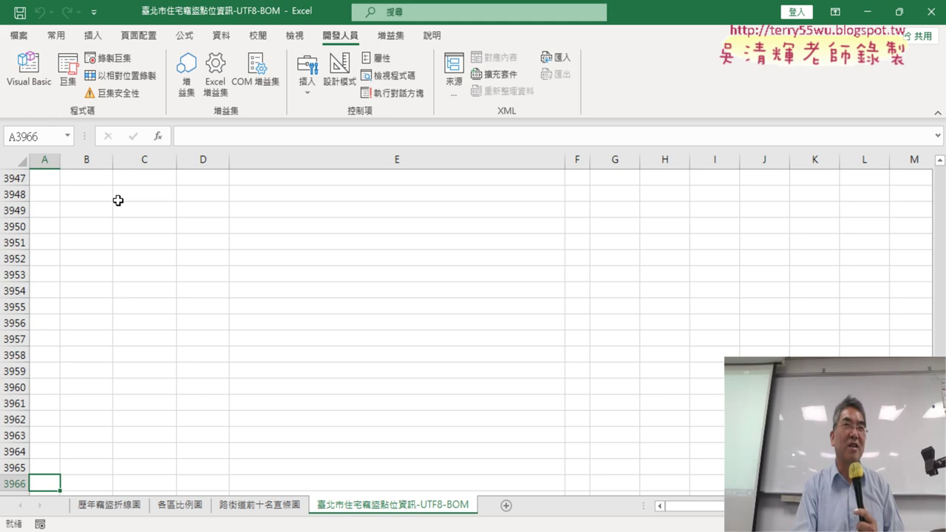
{"action": "key", "text": "Down"}
{"action": "key", "text": "Down"}
{"action": "key", "text": "Down"}
{"action": "key", "text": "Down"}
{"action": "key", "text": "Down"}
{"action": "key", "text": "Down"}
{"action": "key", "text": "Down"}
{"action": "key", "text": "Down"}
{"action": "key", "text": "Down"}
{"action": "key", "text": "Down"}
{"action": "key", "text": "Down"}
{"action": "key", "text": "Down"}
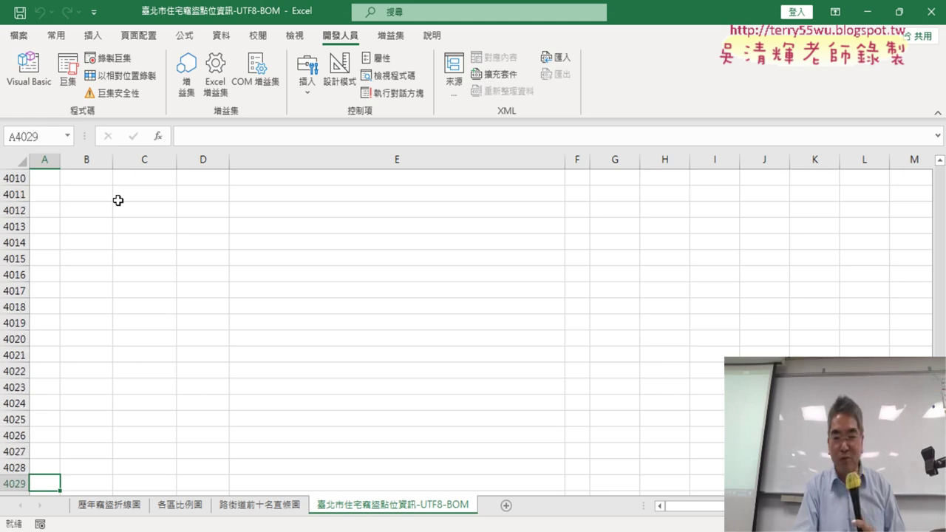
{"action": "key", "text": "Down"}
{"action": "key", "text": "Down"}
{"action": "key", "text": "Down"}
{"action": "key", "text": "Down"}
{"action": "key", "text": "Down"}
{"action": "key", "text": "Down"}
{"action": "key", "text": "Down"}
{"action": "key", "text": "Down"}
{"action": "key", "text": "Down"}
{"action": "key", "text": "Down"}
{"action": "key", "text": "Down"}
{"action": "key", "text": "Down"}
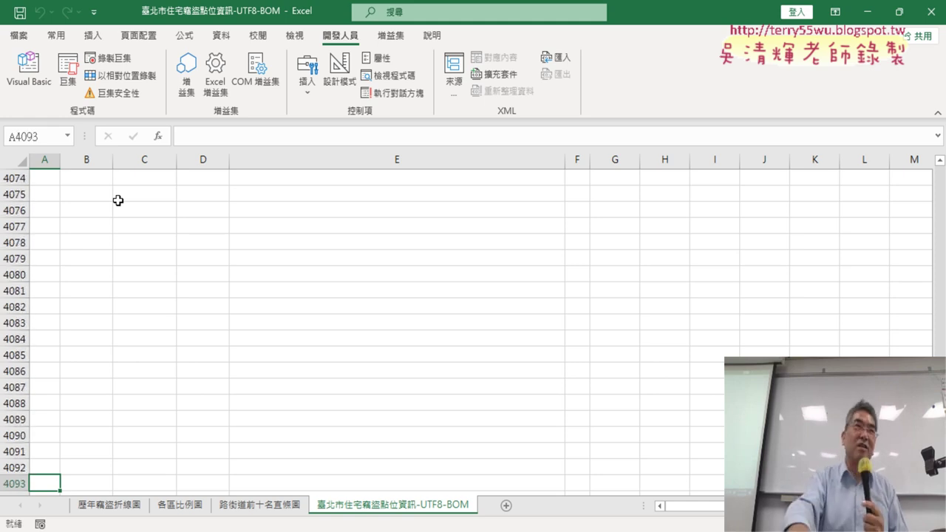
{"action": "key", "text": "Down"}
{"action": "key", "text": "Down"}
{"action": "key", "text": "Down"}
{"action": "key", "text": "Down"}
{"action": "key", "text": "Down"}
{"action": "key", "text": "Down"}
{"action": "key", "text": "Down"}
{"action": "key", "text": "Down"}
{"action": "key", "text": "Down"}
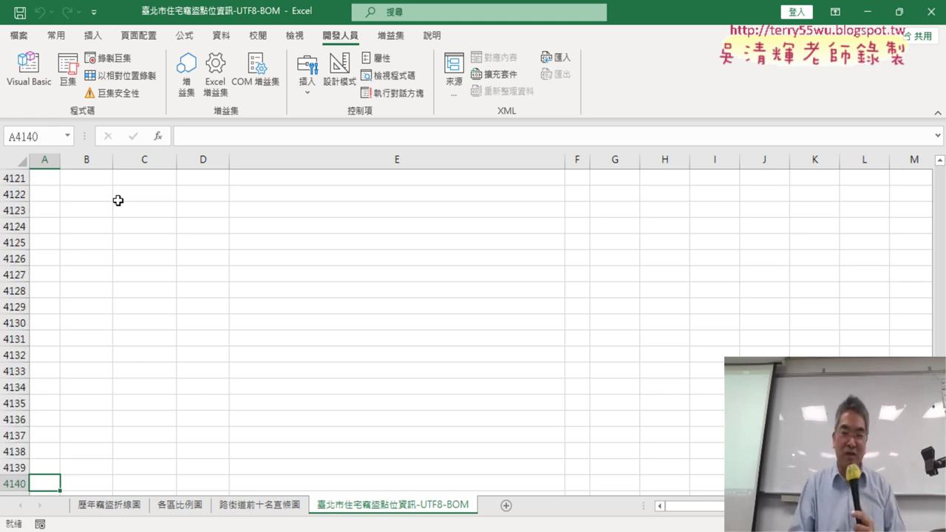
{"action": "key", "text": "ctrl+Down"}
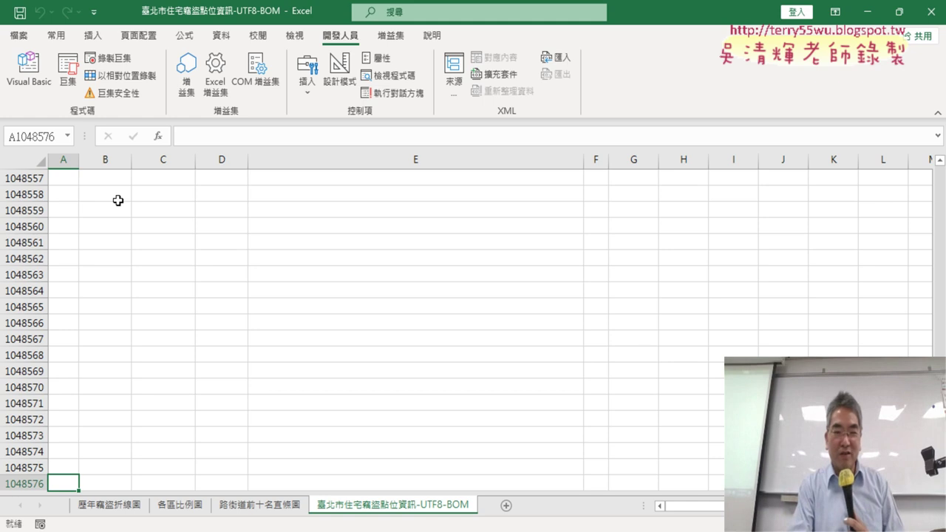
{"action": "key", "text": "Up"}
{"action": "key", "text": "Up"}
{"action": "key", "text": "Up"}
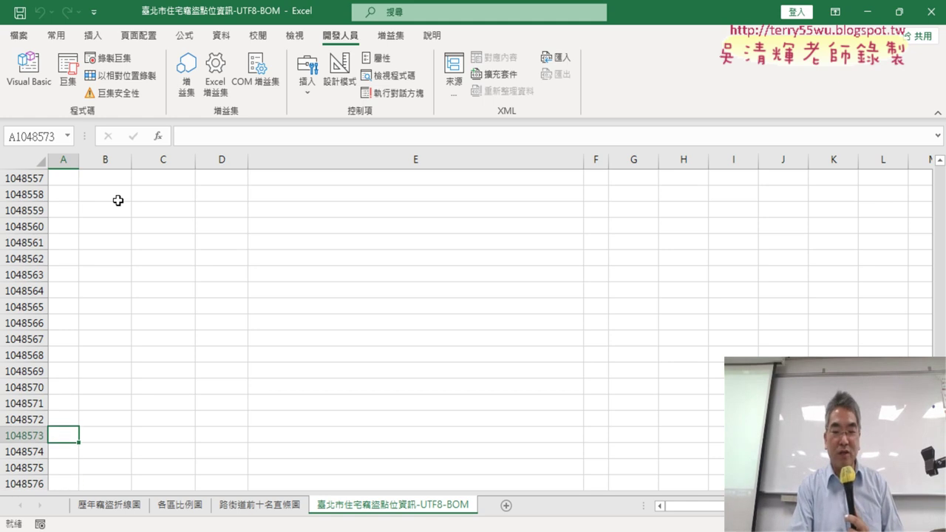
{"action": "key", "text": "ctrl+Up"}
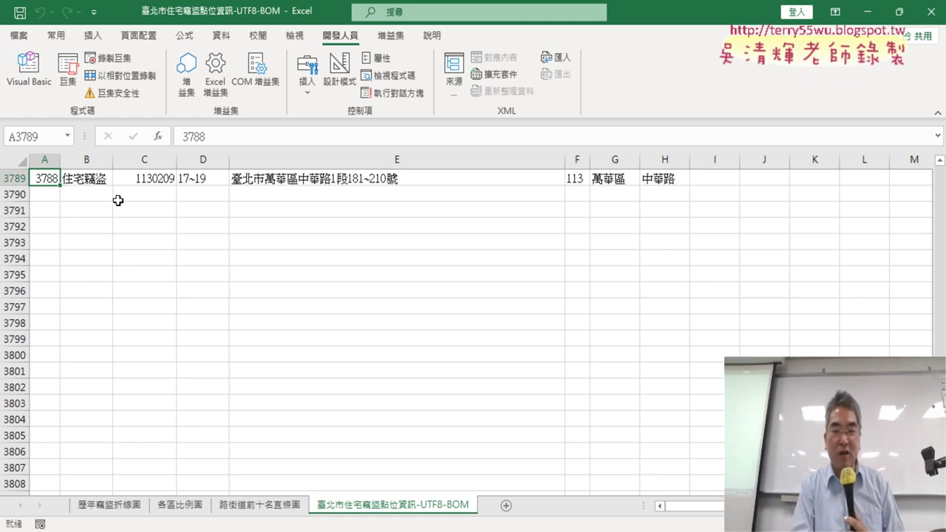
Move right along row 3789 and jump to cell XFD3789 in the last column.
{"action": "key", "text": "Right"}
{"action": "key", "text": "Right"}
{"action": "key", "text": "Right"}
{"action": "key", "text": "Right"}
{"action": "key", "text": "Right"}
{"action": "key", "text": "Right"}
{"action": "key", "text": "Right"}
{"action": "key", "text": "Right"}
{"action": "key", "text": "Right"}
{"action": "key", "text": "Right"}
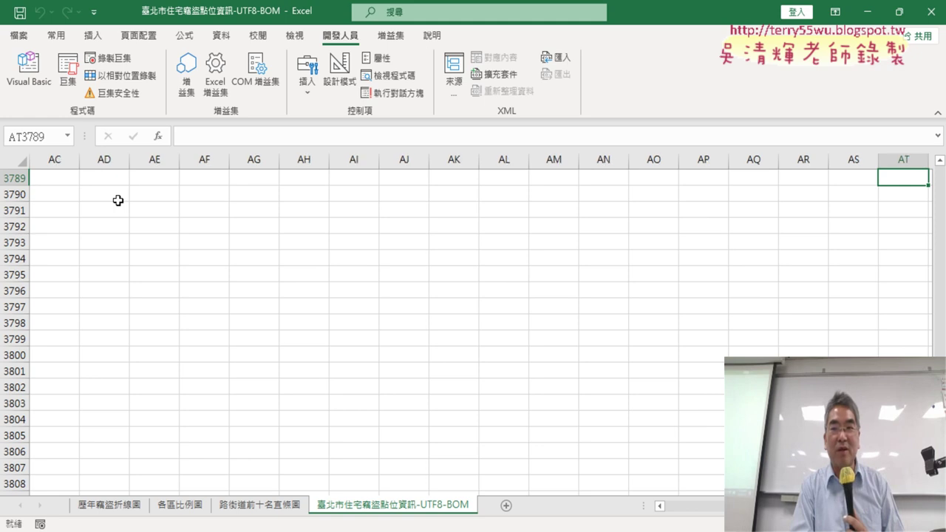
{"action": "key", "text": "Right"}
{"action": "key", "text": "Right"}
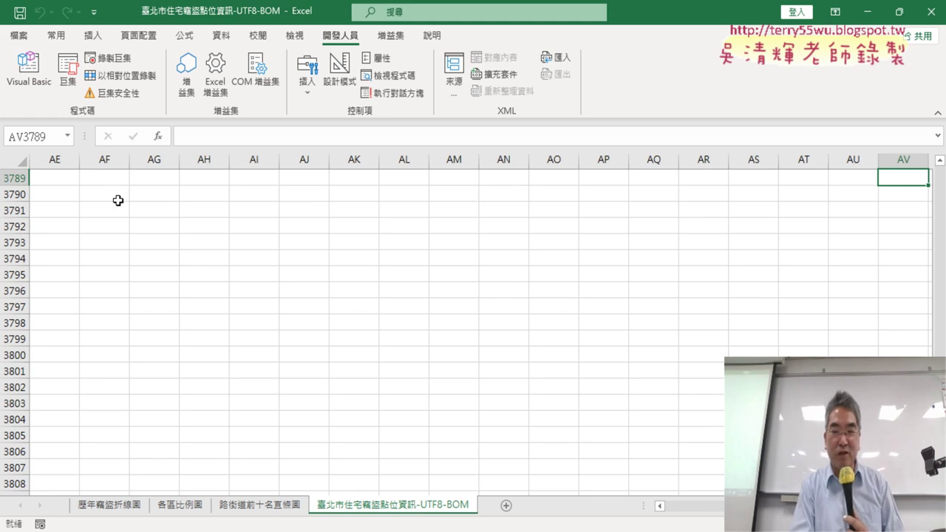
{"action": "key", "text": "ctrl+Right"}
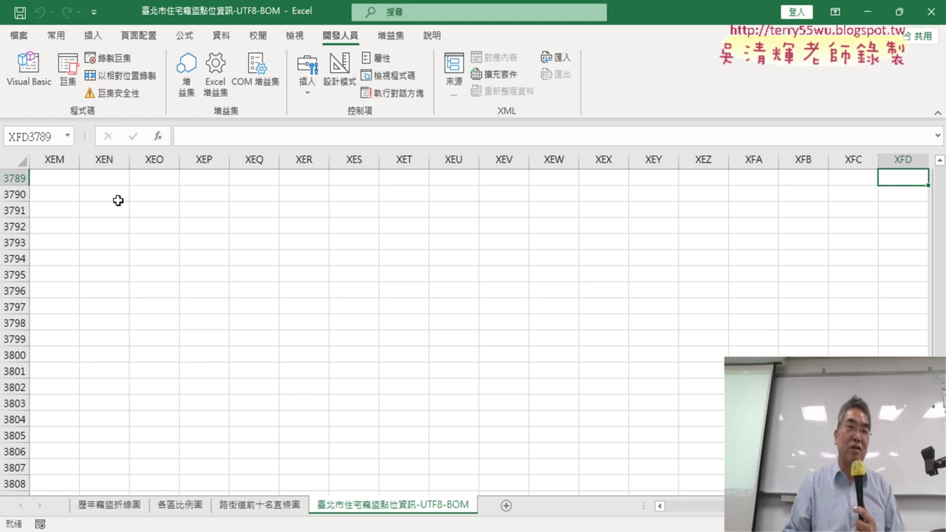
Insert =COLUMN() from the 查閱與參照 category into XFD3789, returning 16384.
{"action": "left_click", "coordinate": [157, 137]}
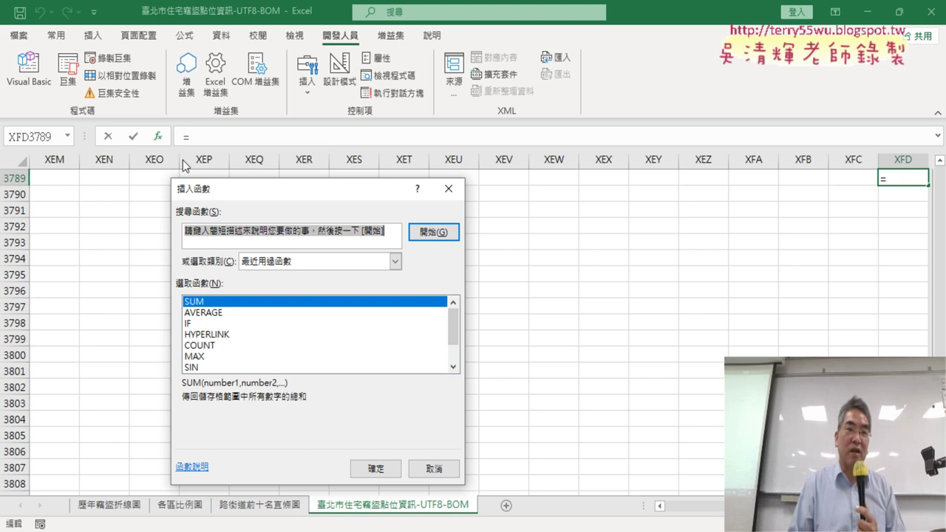
{"action": "left_click", "coordinate": [309, 263]}
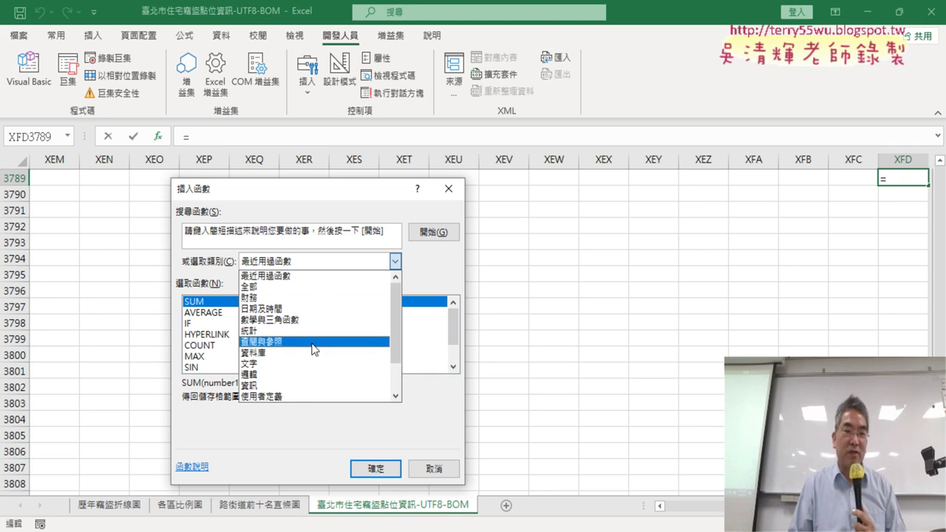
{"action": "left_click", "coordinate": [271, 342]}
{"action": "left_click", "coordinate": [219, 335]}
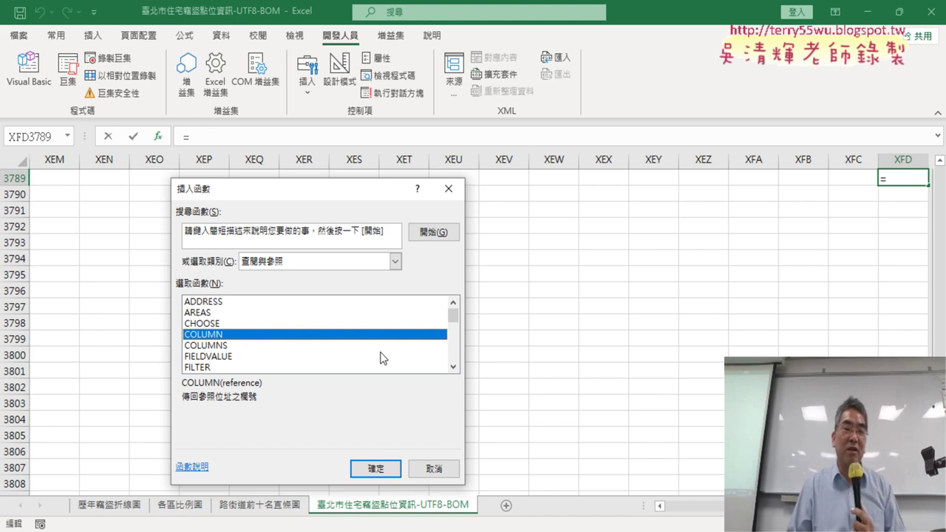
{"action": "left_click", "coordinate": [380, 470]}
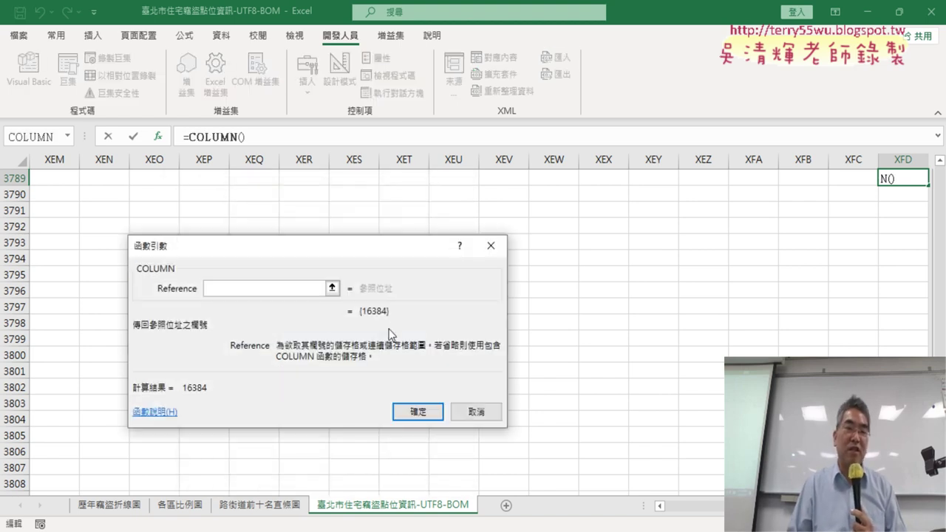
{"action": "left_click", "coordinate": [418, 412]}
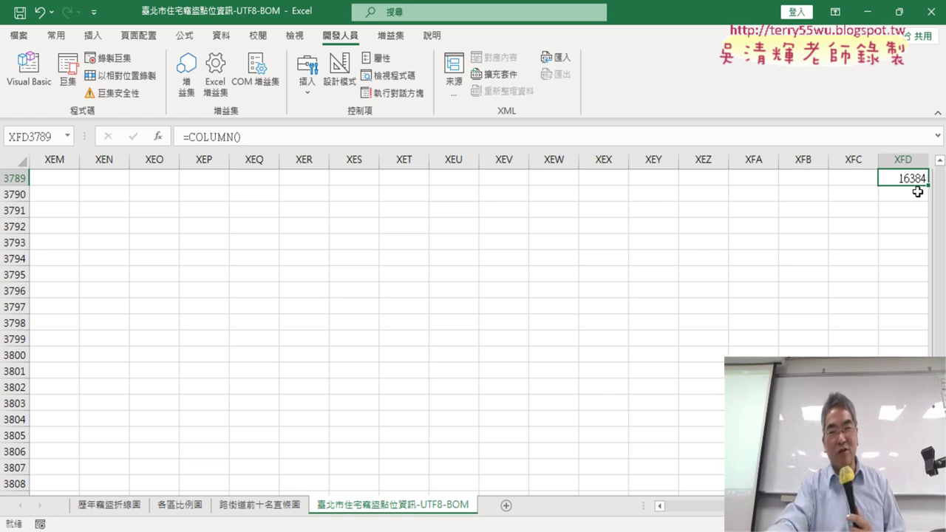
Clear the formula from XFD3789, scroll up, and return to column A of the crime data.
{"action": "key", "text": "Delete"}
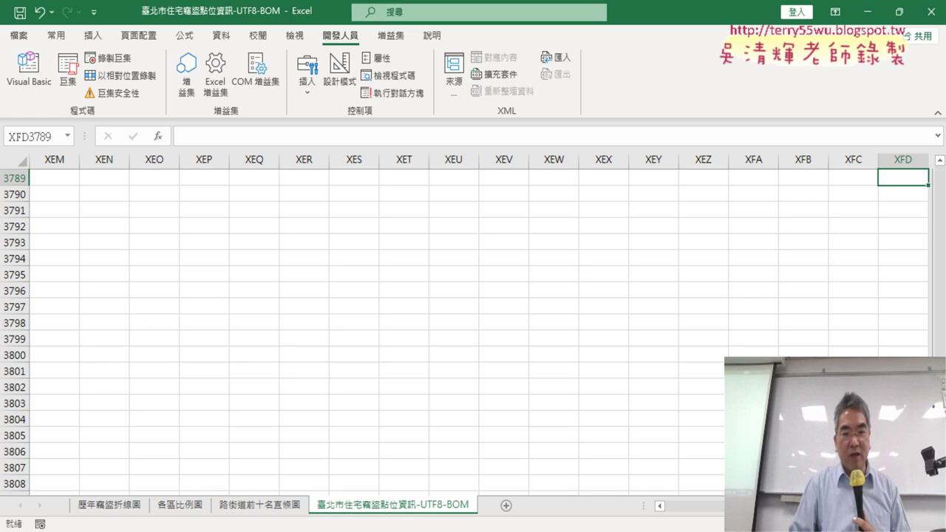
{"action": "left_click", "coordinate": [723, 291]}
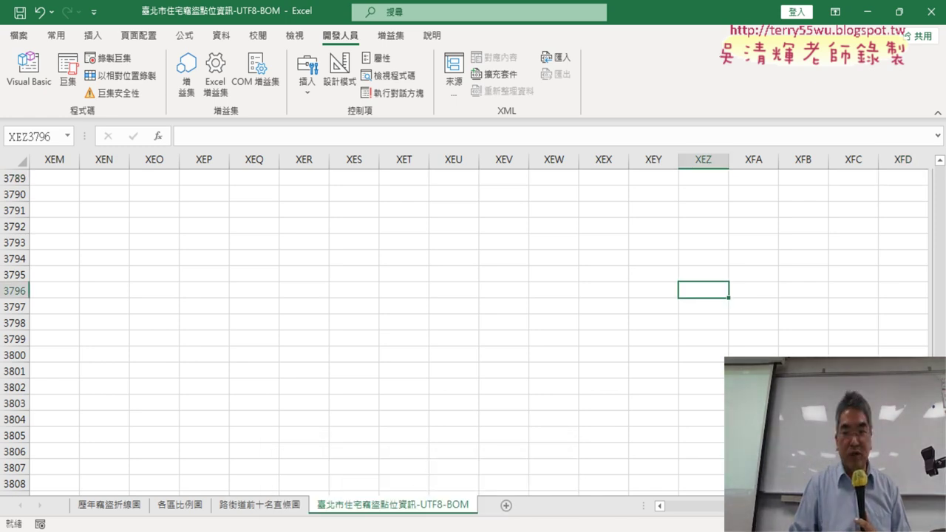
{"action": "left_click_drag", "start_coordinate": [940, 443], "coordinate": [939, 171]}
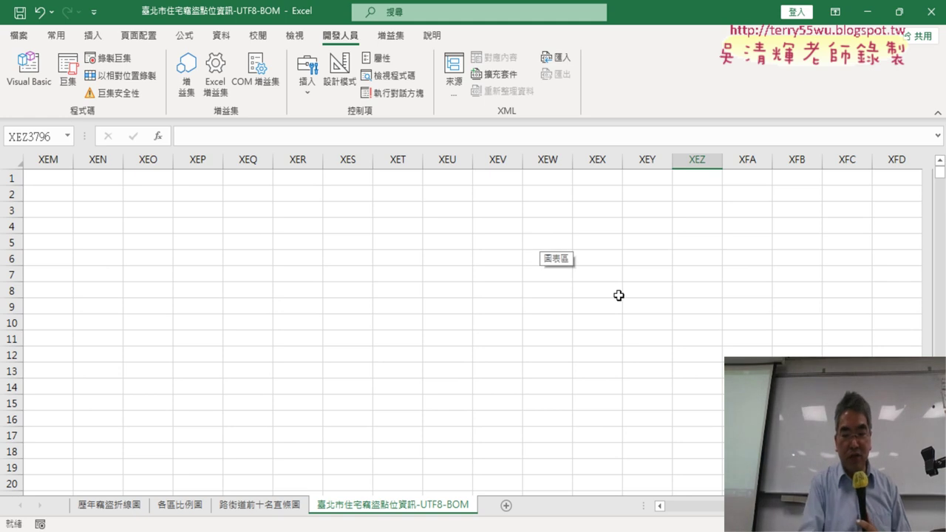
{"action": "key", "text": "Home"}
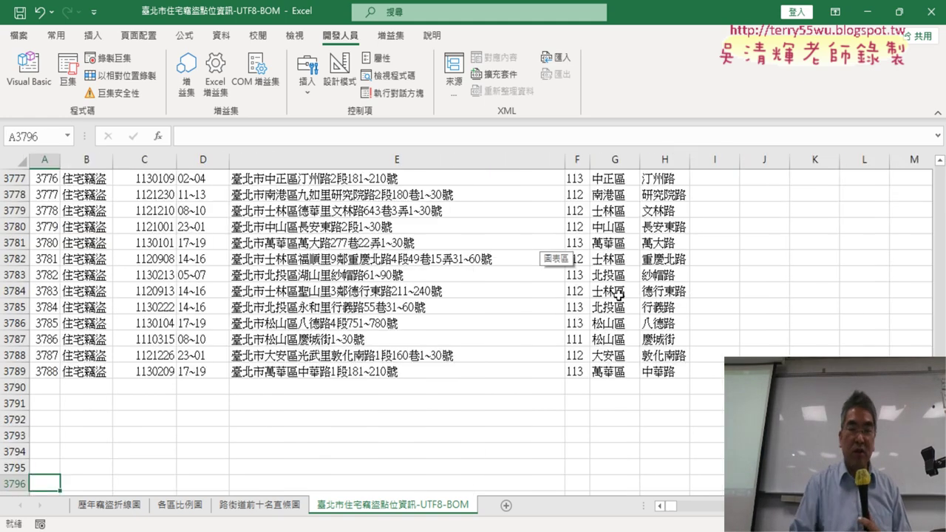
Check Module1's VBA code behind the macro buttons, then open the 歷年竊盜折線圖 sheet.
{"action": "left_click_drag", "start_coordinate": [940, 480], "coordinate": [940, 171]}
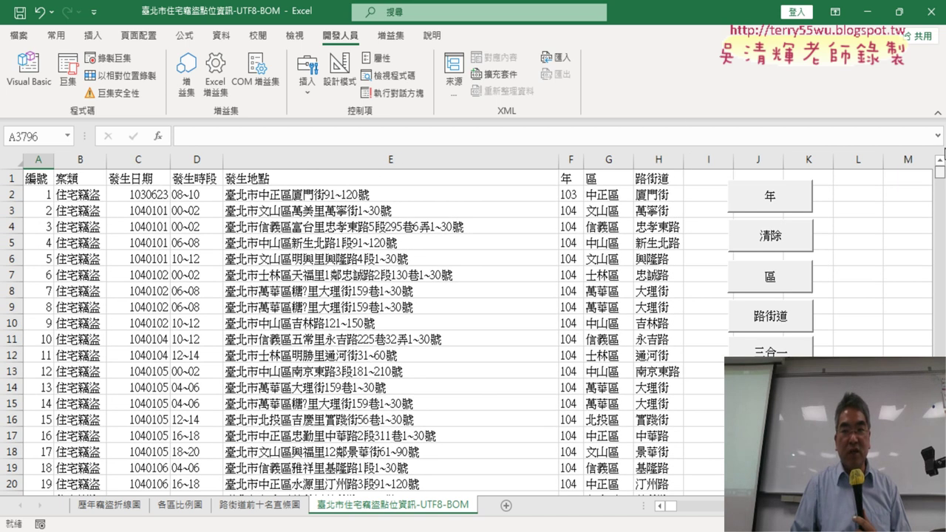
{"action": "left_click", "coordinate": [29, 80]}
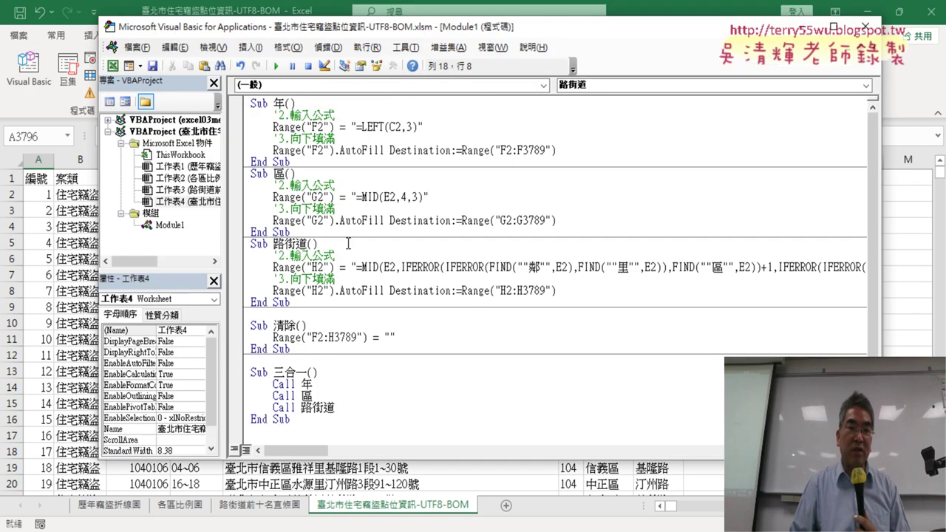
{"action": "left_click", "coordinate": [866, 26]}
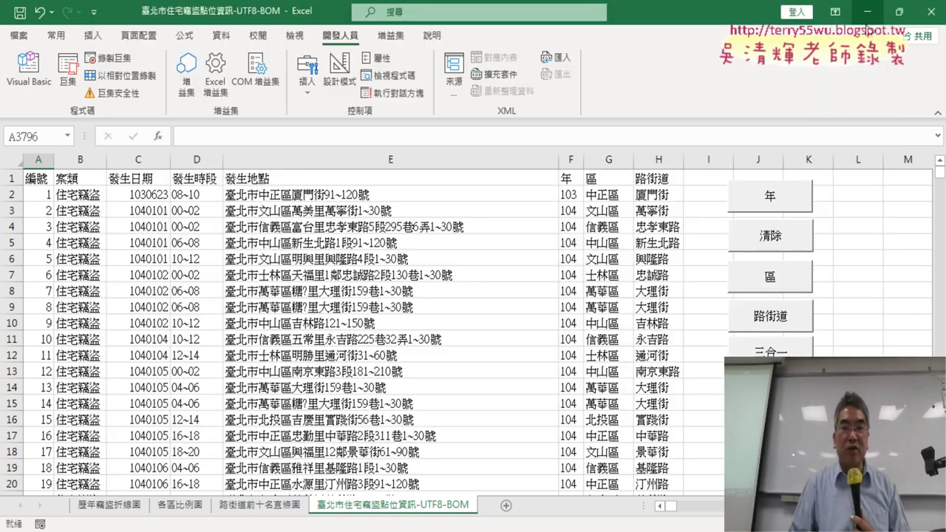
{"action": "left_click", "coordinate": [111, 505]}
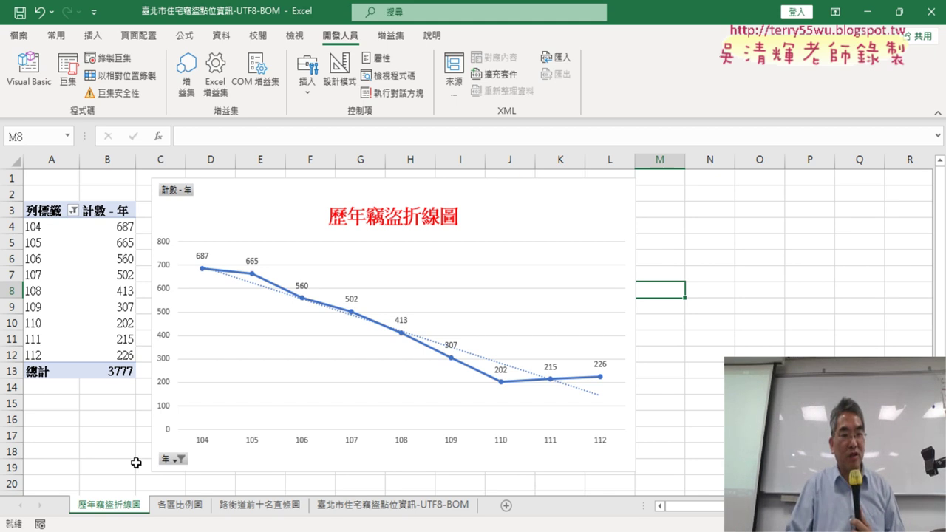
{"action": "right_click", "coordinate": [121, 516]}
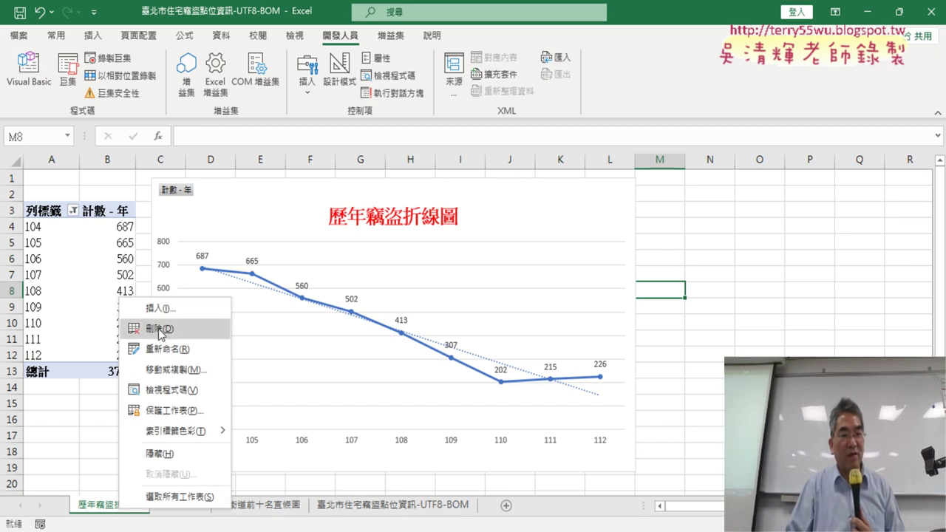
{"action": "left_click", "coordinate": [433, 521]}
{"action": "left_click", "coordinate": [431, 513]}
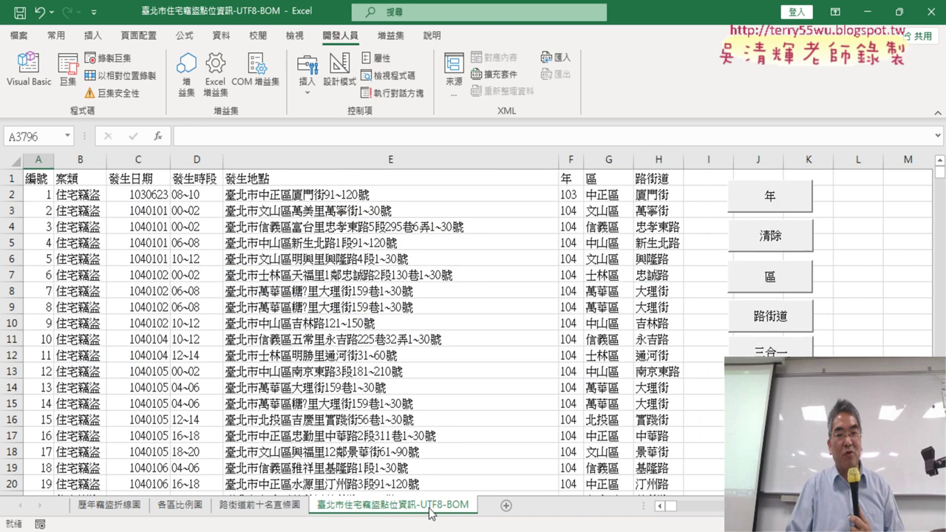
{"action": "left_click", "coordinate": [107, 505]}
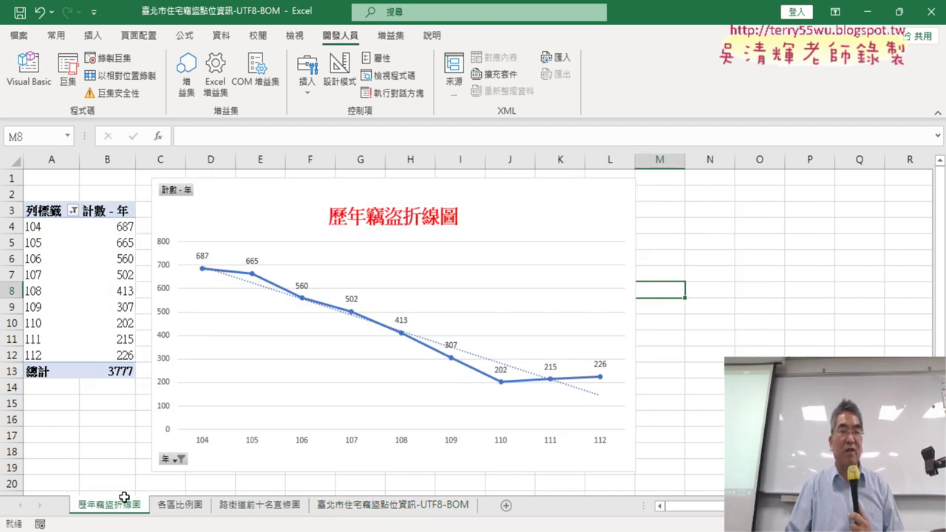